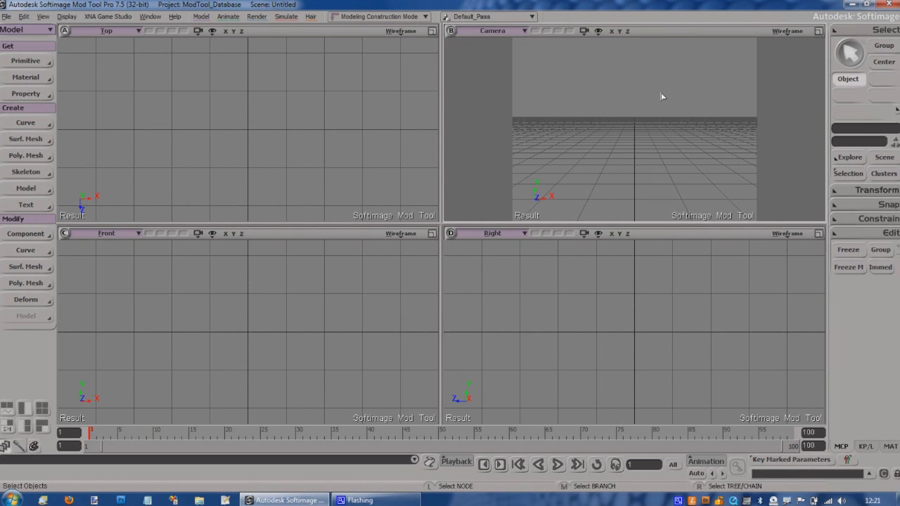
Step: Maximize the Camera viewport and switch it to the User view, angled down over the ground grid
{"action": "key", "text": "F12"}
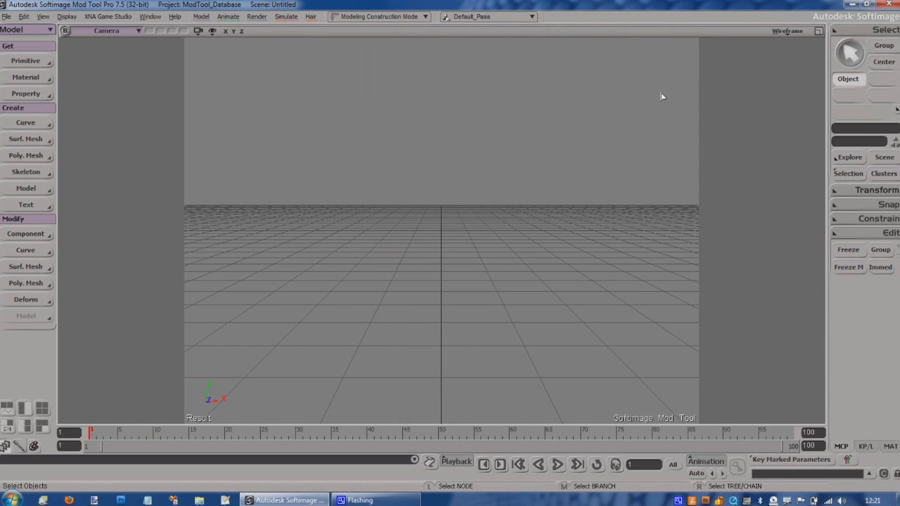
{"action": "left_click", "coordinate": [138, 30]}
{"action": "left_click", "coordinate": [165, 87]}
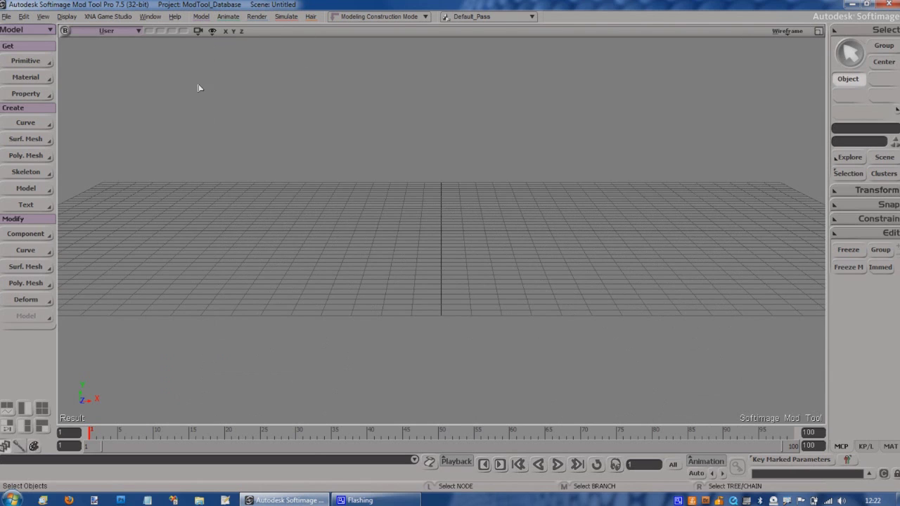
{"action": "right_click_drag", "start_coordinate": [406, 227], "coordinate": [384, 239]}
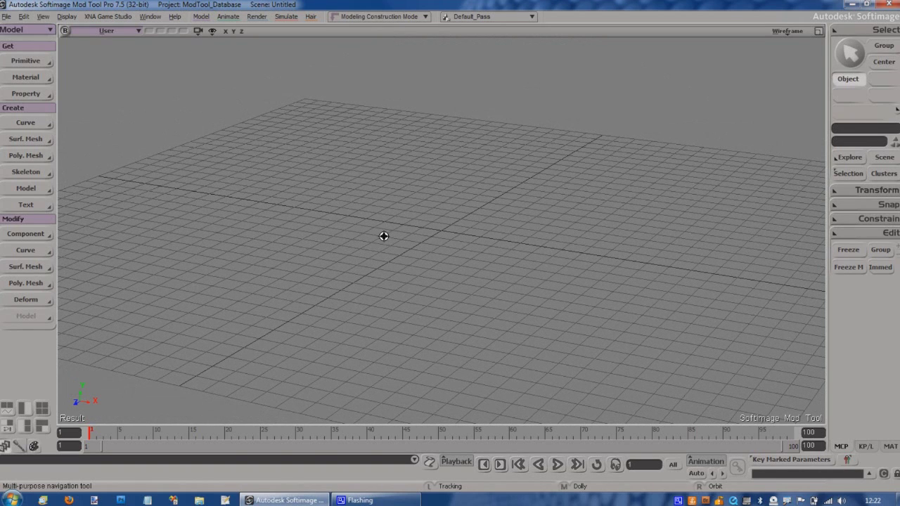
{"action": "key", "text": "space"}
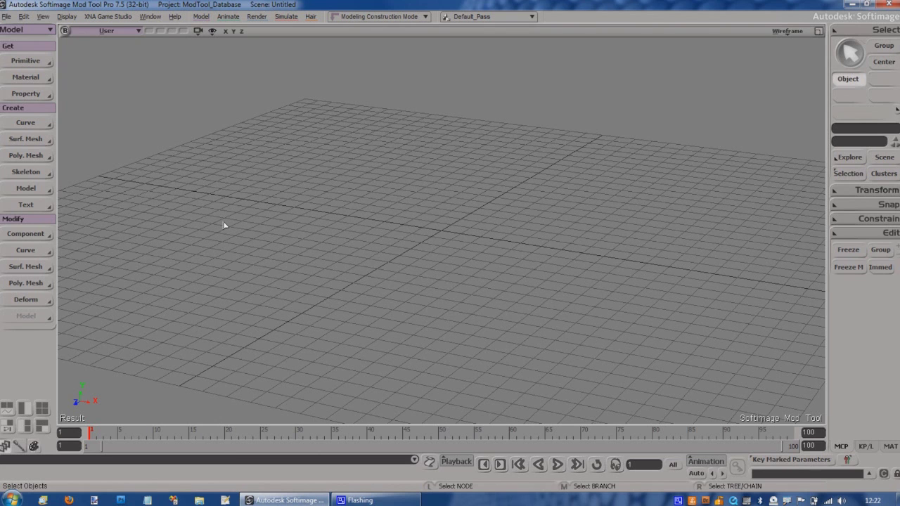
Step: Create a polygon mesh cylinder and set its height to 9.748
{"action": "key", "text": "s"}
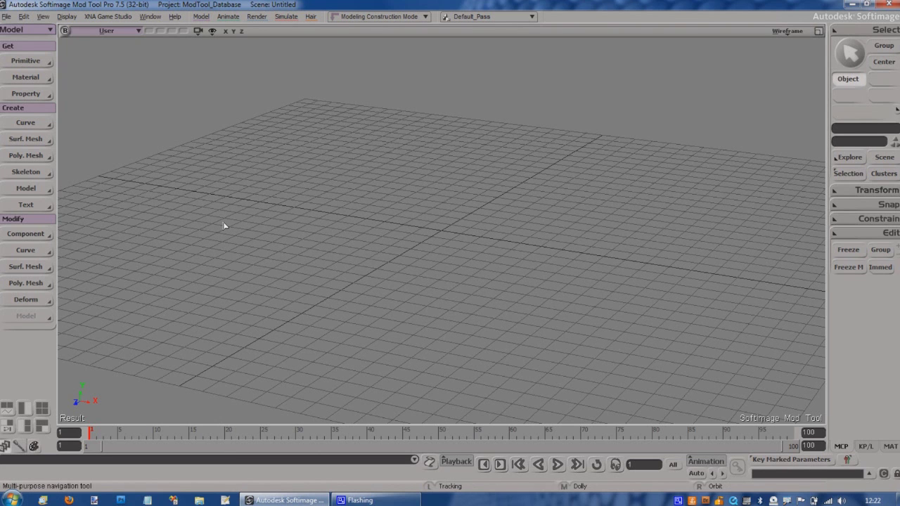
{"action": "right_click_drag", "start_coordinate": [358, 223], "coordinate": [525, 226]}
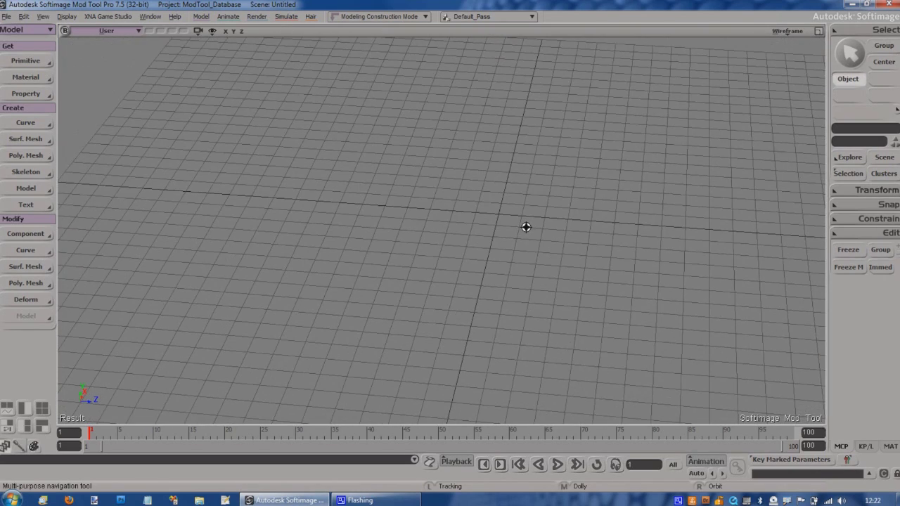
{"action": "key", "text": "space"}
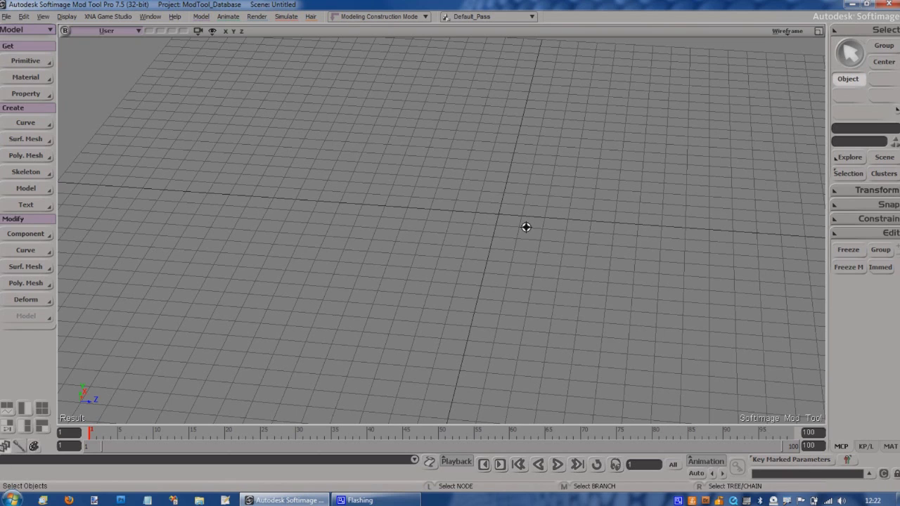
{"action": "left_click", "coordinate": [46, 64]}
{"action": "mouse_move", "coordinate": [85, 82]}
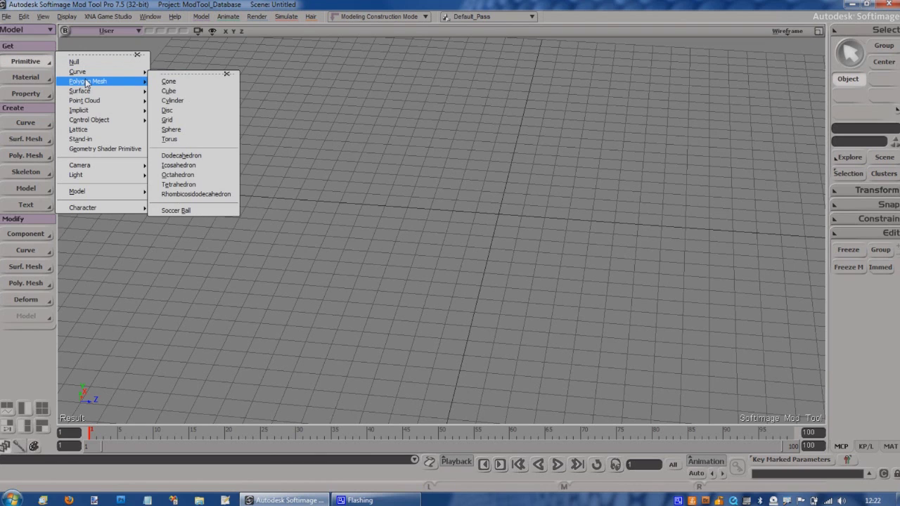
{"action": "left_click", "coordinate": [187, 102]}
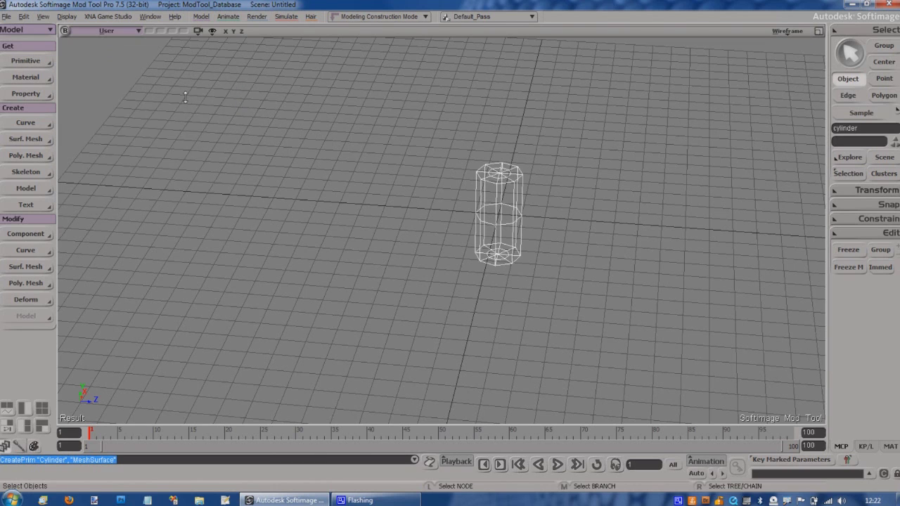
{"action": "left_click_drag", "start_coordinate": [194, 103], "coordinate": [205, 77]}
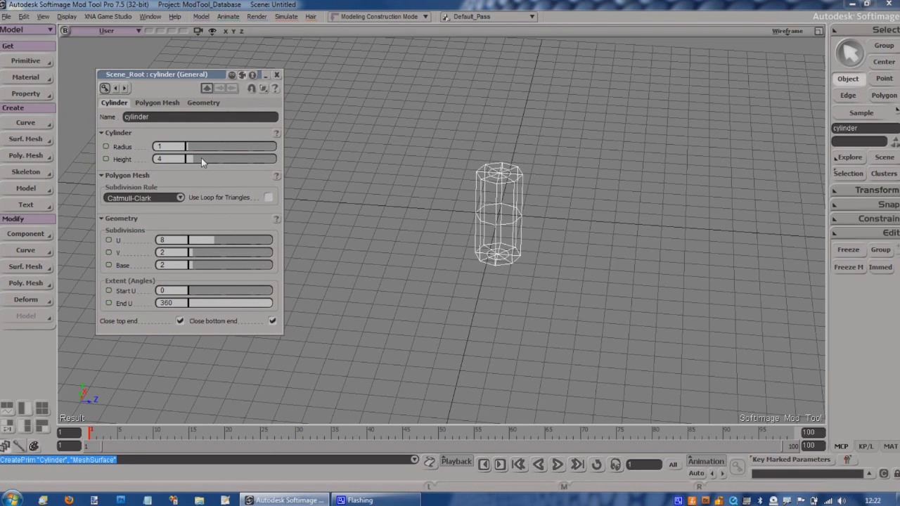
{"action": "left_click_drag", "start_coordinate": [209, 163], "coordinate": [203, 157]}
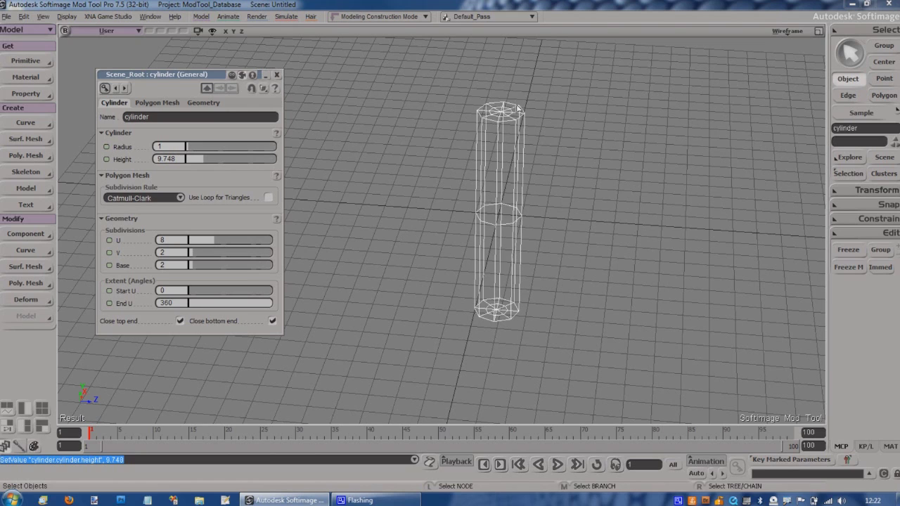
Step: Set the cylinder's base subdivisions to 4 and its V subdivisions to 5
{"action": "left_click", "coordinate": [195, 266]}
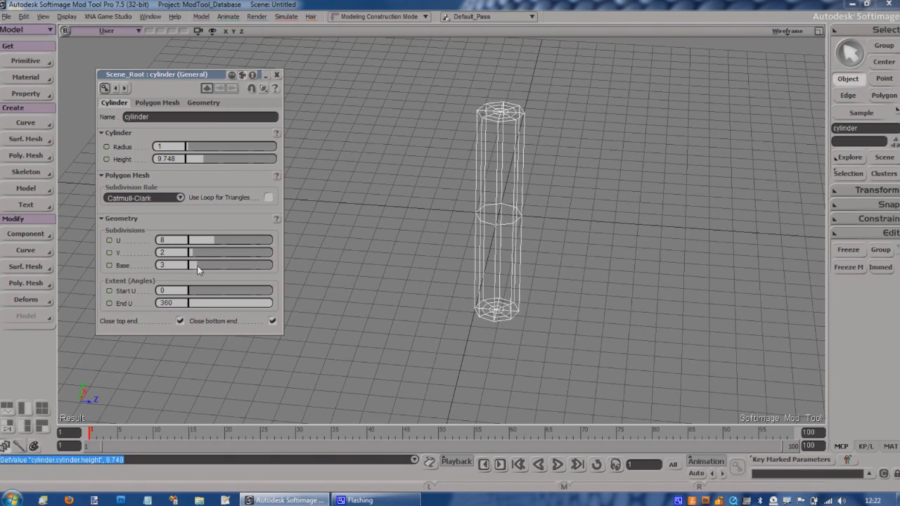
{"action": "left_click", "coordinate": [198, 267]}
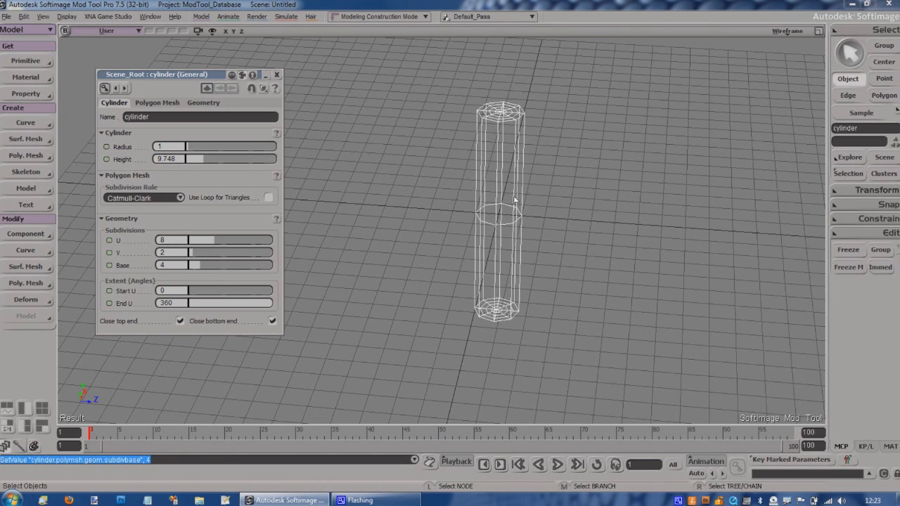
{"action": "left_click_drag", "start_coordinate": [191, 252], "coordinate": [203, 251]}
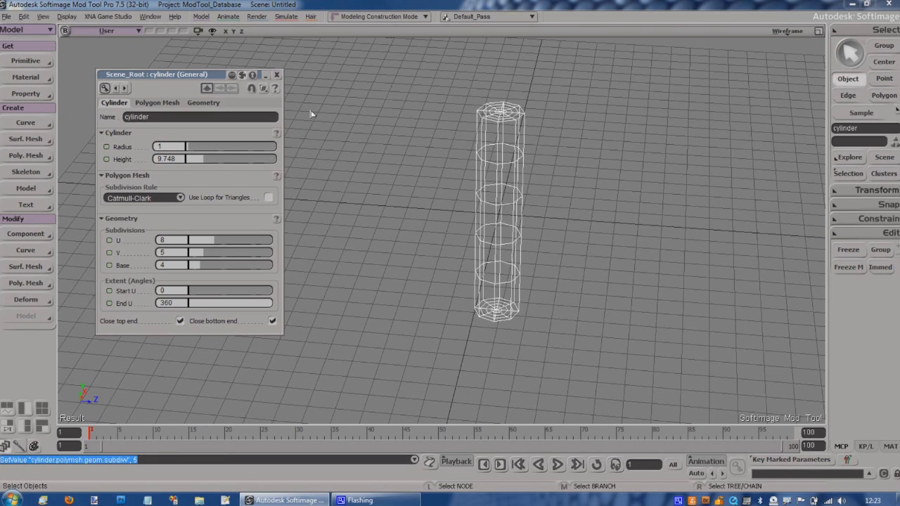
{"action": "left_click", "coordinate": [277, 75]}
Step: Change the viewport's display mode to Shaded
{"action": "key", "text": "s"}
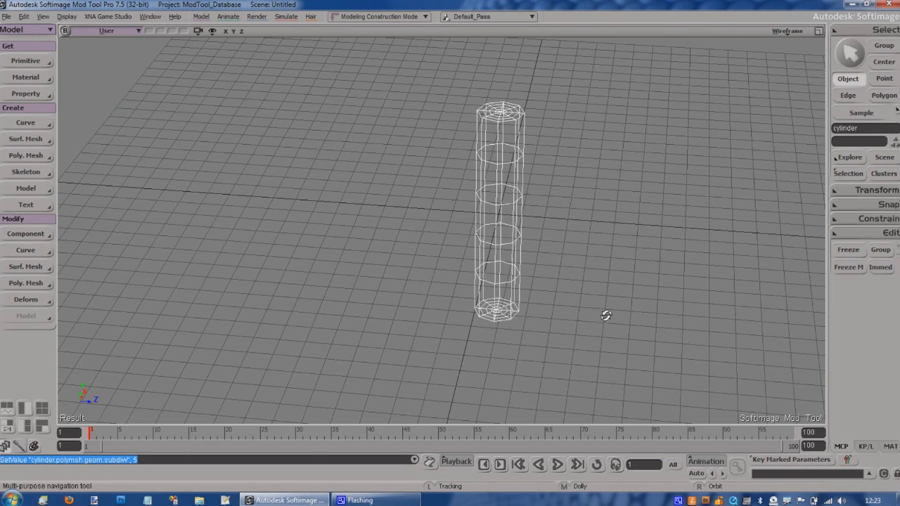
{"action": "right_click_drag", "start_coordinate": [603, 316], "coordinate": [528, 221]}
{"action": "key", "text": "space"}
{"action": "left_click", "coordinate": [786, 32]}
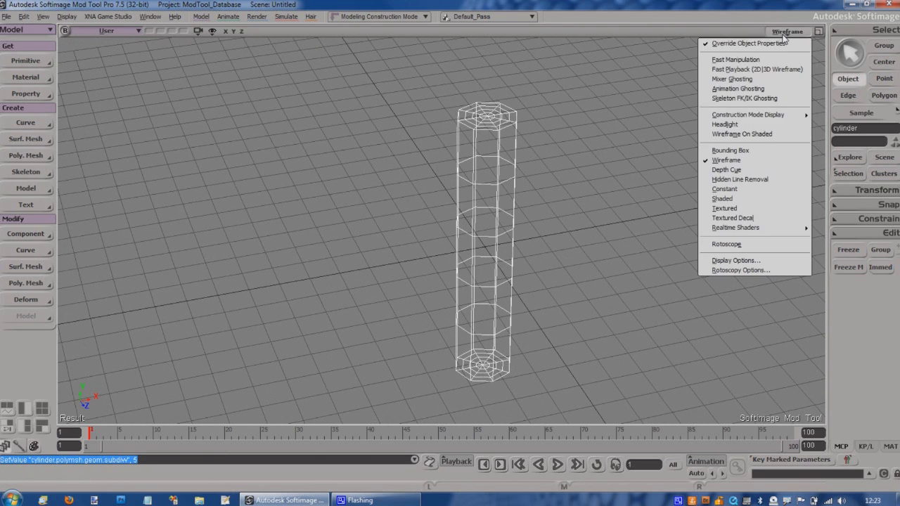
{"action": "left_click", "coordinate": [745, 198]}
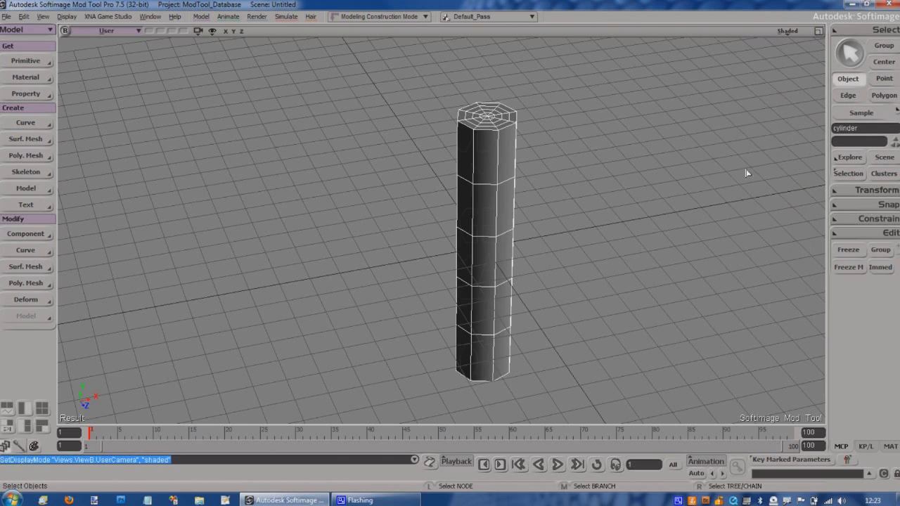
Step: Examine the shaded cylinder from several angles, both selected and deselected
{"action": "left_click", "coordinate": [786, 33]}
{"action": "left_click", "coordinate": [577, 255]}
{"action": "key", "text": "space"}
{"action": "left_click", "coordinate": [601, 247]}
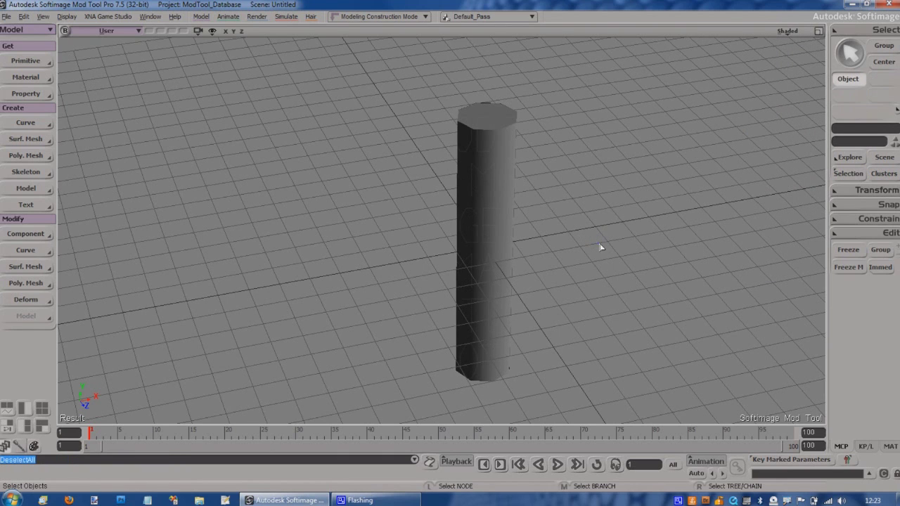
{"action": "left_click", "coordinate": [502, 248]}
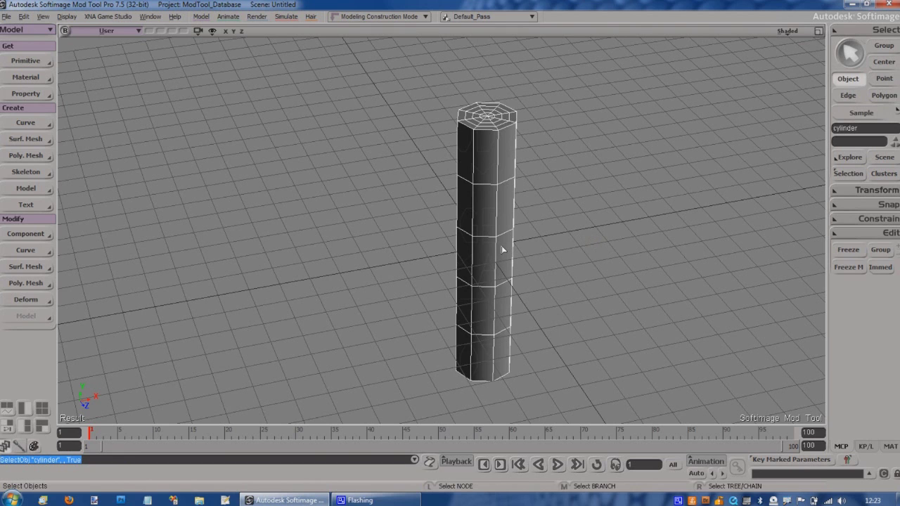
{"action": "key", "text": "s"}
{"action": "mouse_move", "coordinate": [504, 251]}
{"action": "right_mouse_down"}
{"action": "mouse_move", "coordinate": [568, 259]}
{"action": "mouse_move", "coordinate": [558, 249]}
{"action": "mouse_move", "coordinate": [573, 249]}
{"action": "right_mouse_up"}
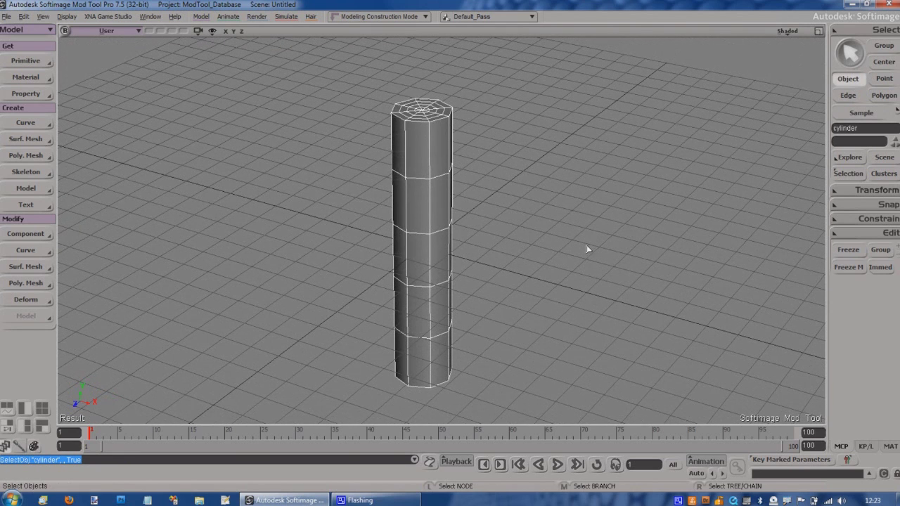
{"action": "left_click_drag", "start_coordinate": [590, 249], "coordinate": [609, 263]}
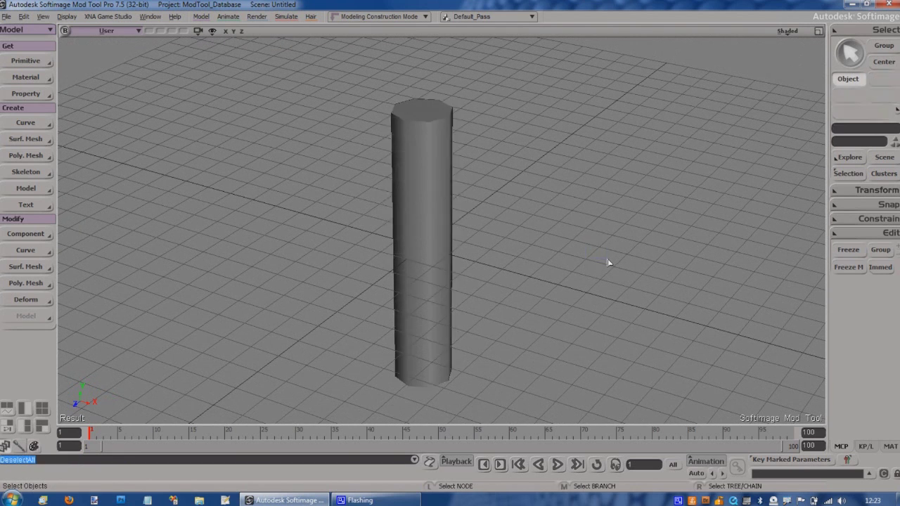
{"action": "mouse_move", "coordinate": [613, 264]}
{"action": "right_mouse_down"}
{"action": "mouse_move", "coordinate": [588, 237]}
{"action": "mouse_move", "coordinate": [612, 249]}
{"action": "right_mouse_up"}
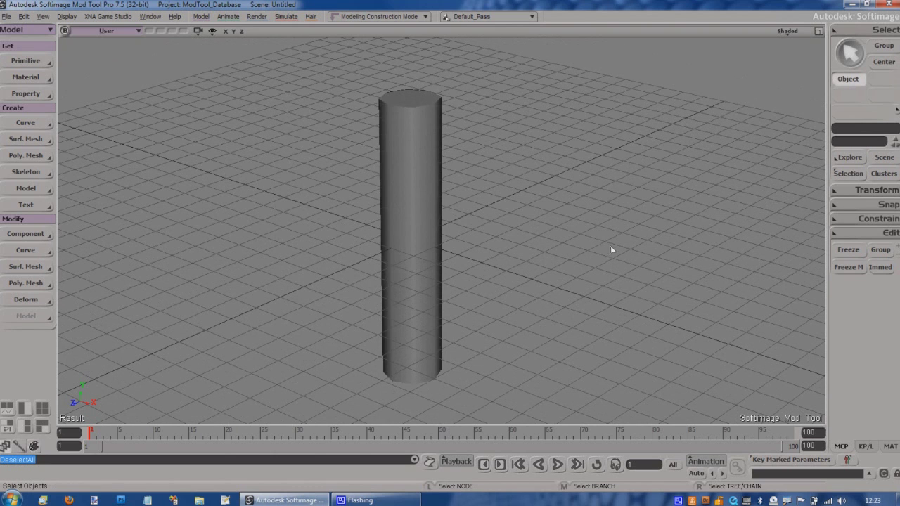
Step: Reselect the cylinder and enable the Headlight option for the viewport
{"action": "left_click", "coordinate": [431, 237]}
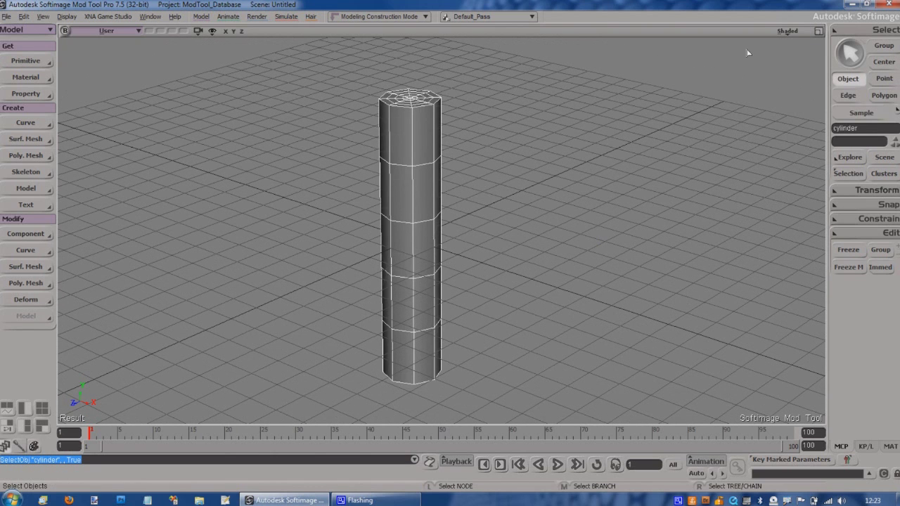
{"action": "left_click", "coordinate": [797, 32]}
{"action": "left_click", "coordinate": [739, 124]}
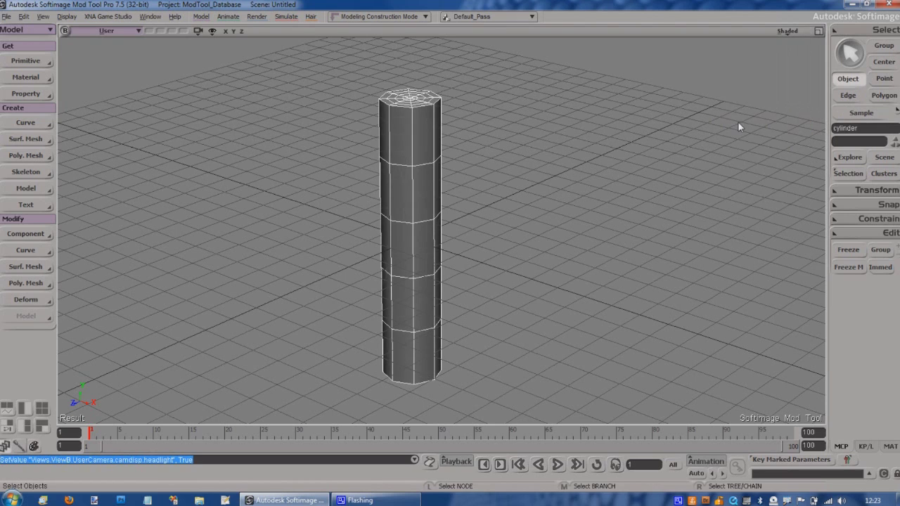
{"action": "left_click", "coordinate": [789, 31]}
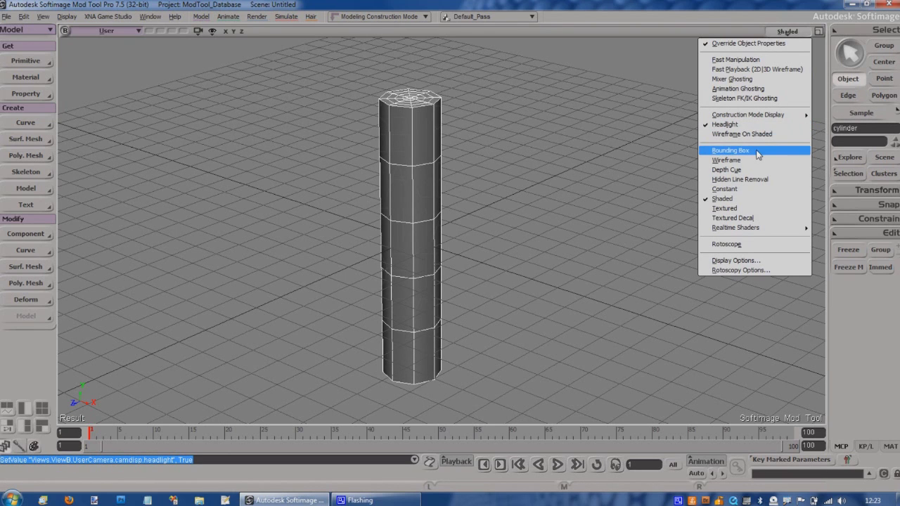
{"action": "left_click", "coordinate": [512, 254]}
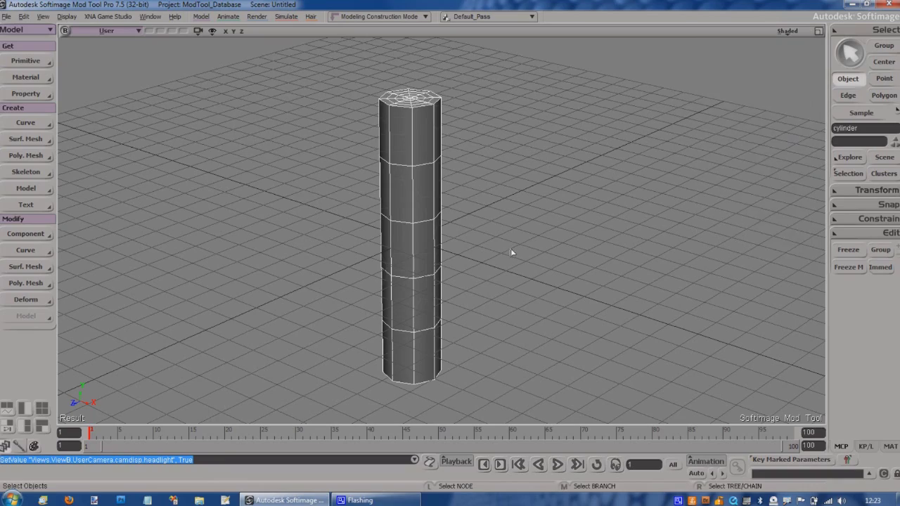
Step: Activate point selection and pick the top cap's centre point and a front point on its rim
{"action": "key", "text": "s"}
{"action": "mouse_move", "coordinate": [511, 248]}
{"action": "right_mouse_down"}
{"action": "mouse_move", "coordinate": [551, 231]}
{"action": "mouse_move", "coordinate": [492, 220]}
{"action": "mouse_move", "coordinate": [576, 223]}
{"action": "mouse_move", "coordinate": [581, 250]}
{"action": "mouse_move", "coordinate": [542, 230]}
{"action": "mouse_move", "coordinate": [549, 267]}
{"action": "mouse_move", "coordinate": [519, 235]}
{"action": "mouse_move", "coordinate": [589, 258]}
{"action": "mouse_move", "coordinate": [575, 262]}
{"action": "right_mouse_up"}
{"action": "key", "text": "space"}
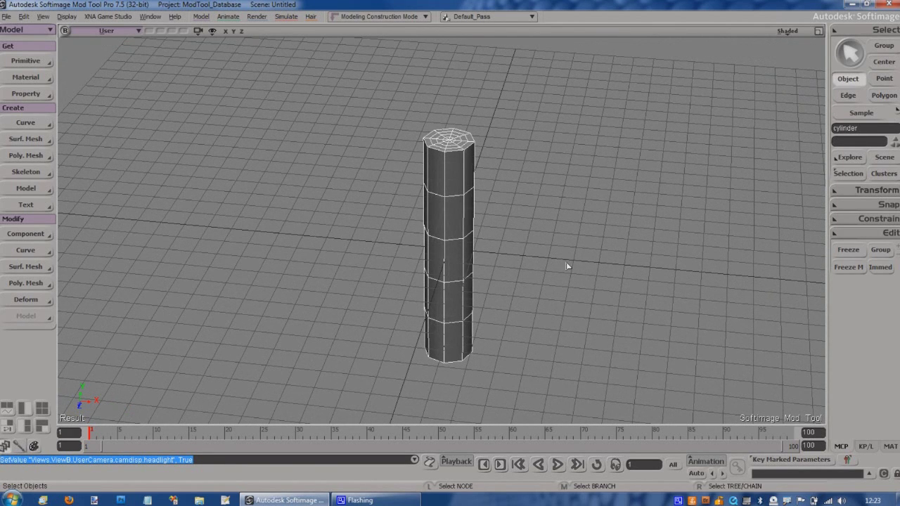
{"action": "scroll", "coordinate": [489, 184], "scroll_direction": "up", "scroll_amount": 2}
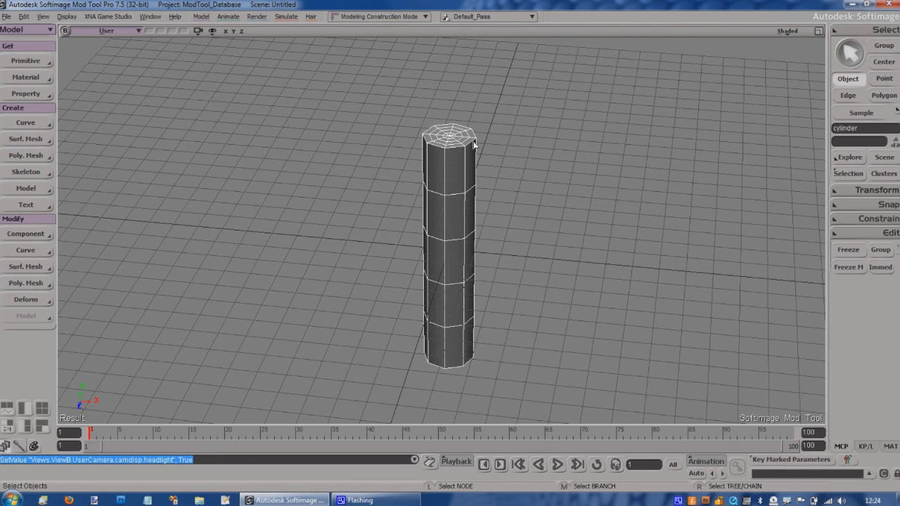
{"action": "scroll", "coordinate": [478, 148], "scroll_direction": "up", "scroll_amount": 2}
{"action": "key", "text": "t"}
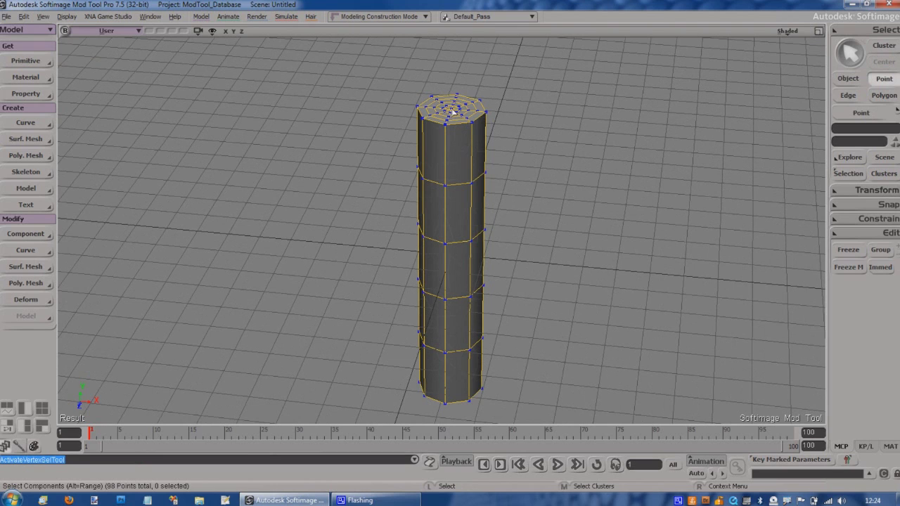
{"action": "left_click", "coordinate": [451, 110]}
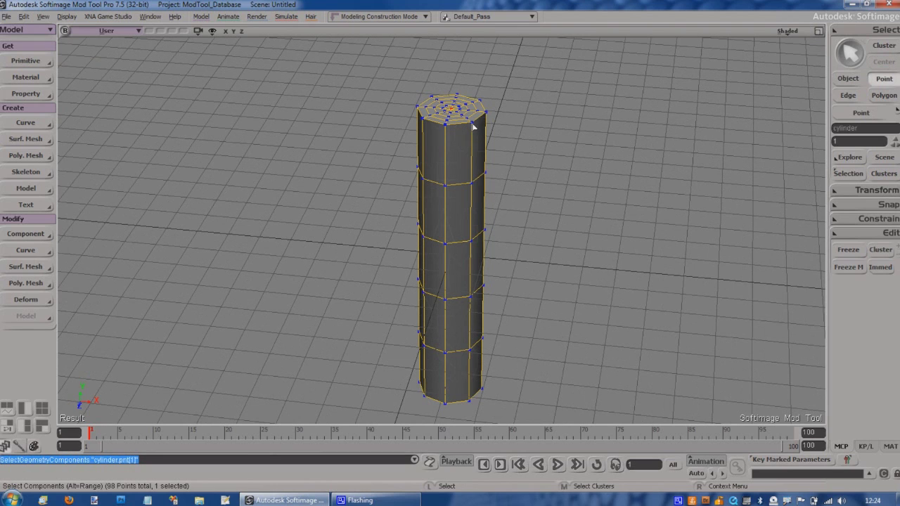
{"action": "left_click", "coordinate": [474, 126]}
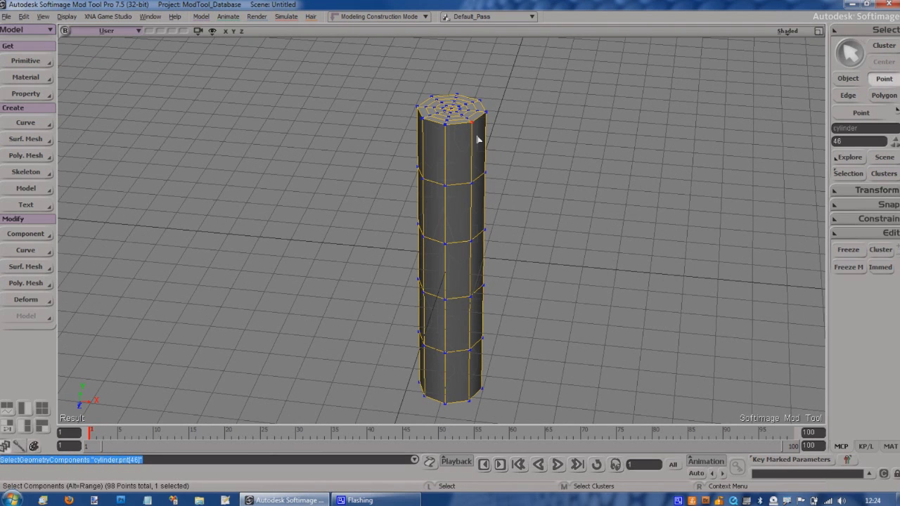
{"action": "left_click", "coordinate": [470, 183]}
Step: Activate polygon selection and pick a front polygon in the cylinder's uppermost side row
{"action": "key", "text": "y"}
{"action": "left_click", "coordinate": [460, 207]}
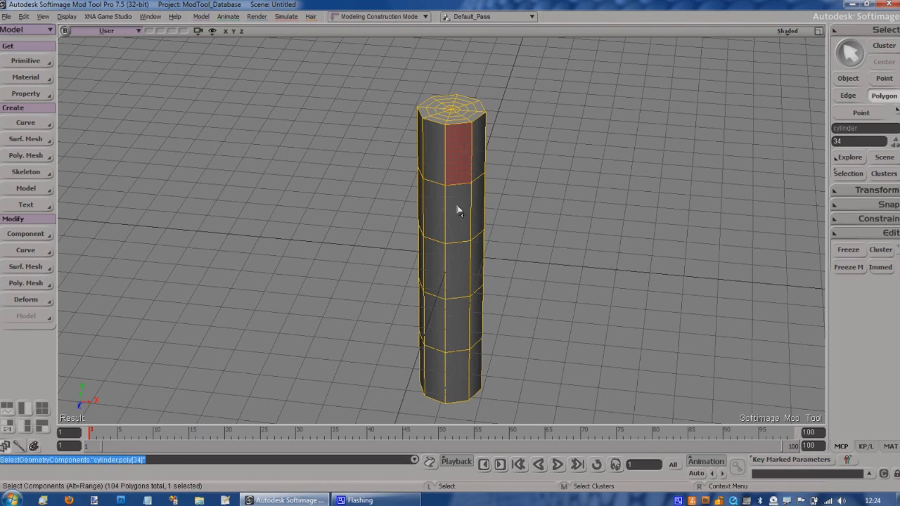
{"action": "left_click", "coordinate": [461, 163]}
Step: Activate edge selection and pick vertical edges in the second row down on the cylinder's side
{"action": "key", "text": "e"}
{"action": "left_click", "coordinate": [474, 213]}
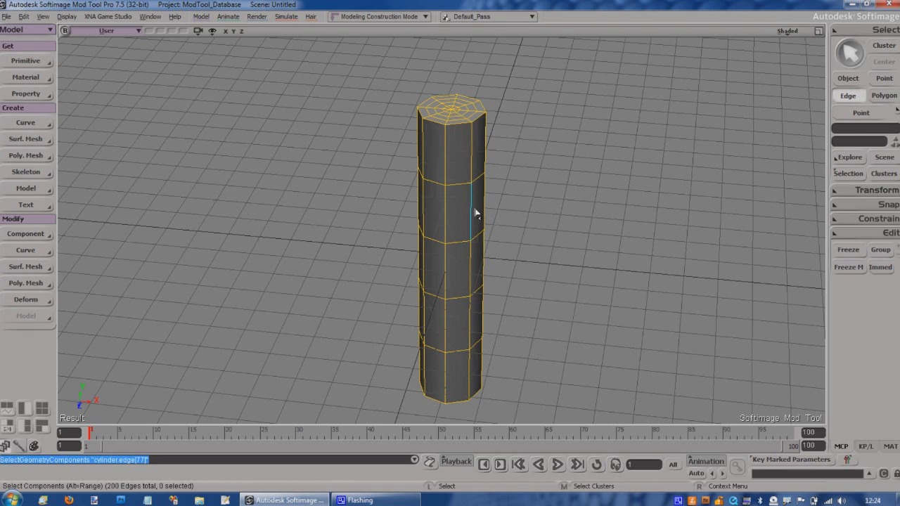
{"action": "left_click", "coordinate": [446, 211]}
Step: Select the centre point of the cylinder's top cap and activate the Translate tool
{"action": "key", "text": "t"}
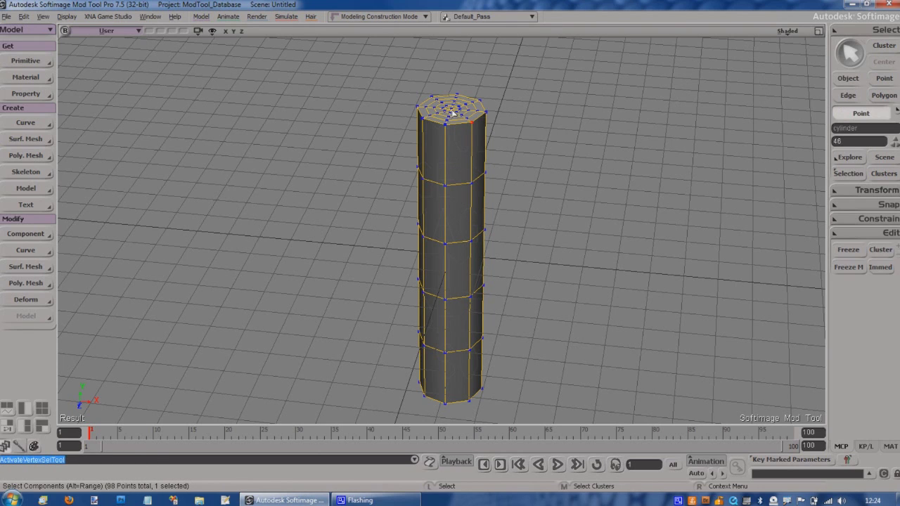
{"action": "left_click", "coordinate": [454, 112]}
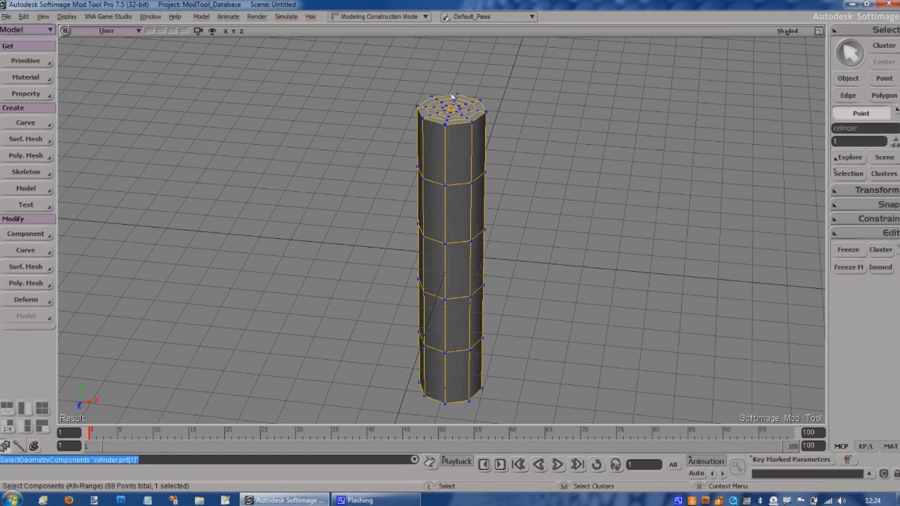
{"action": "key", "text": "v"}
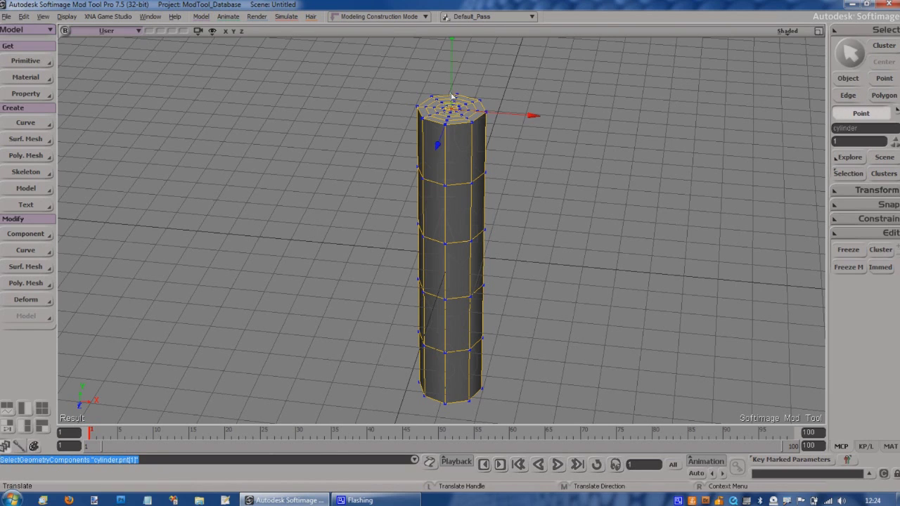
Step: Try raising the cap's centre point on its own by about 0.89 units and undo the move
{"action": "left_click_drag", "start_coordinate": [449, 62], "coordinate": [462, 83]}
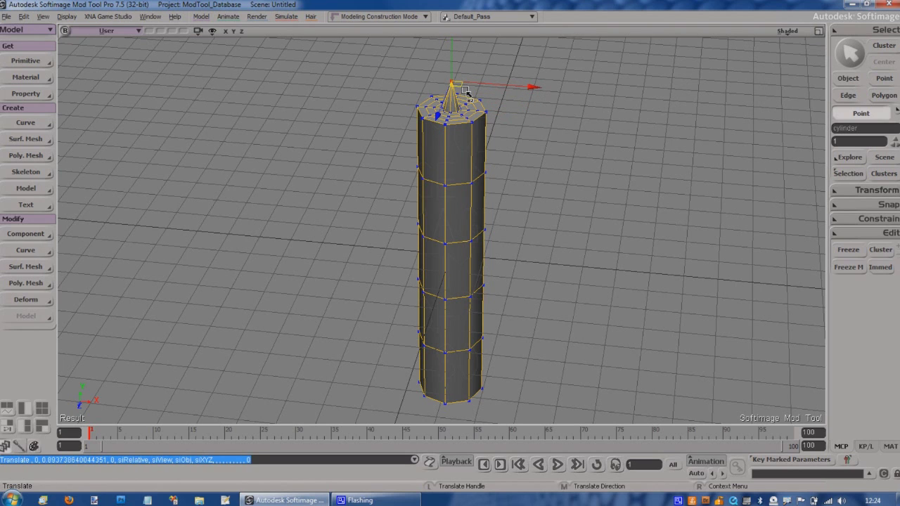
{"action": "key", "text": "ctrl+z"}
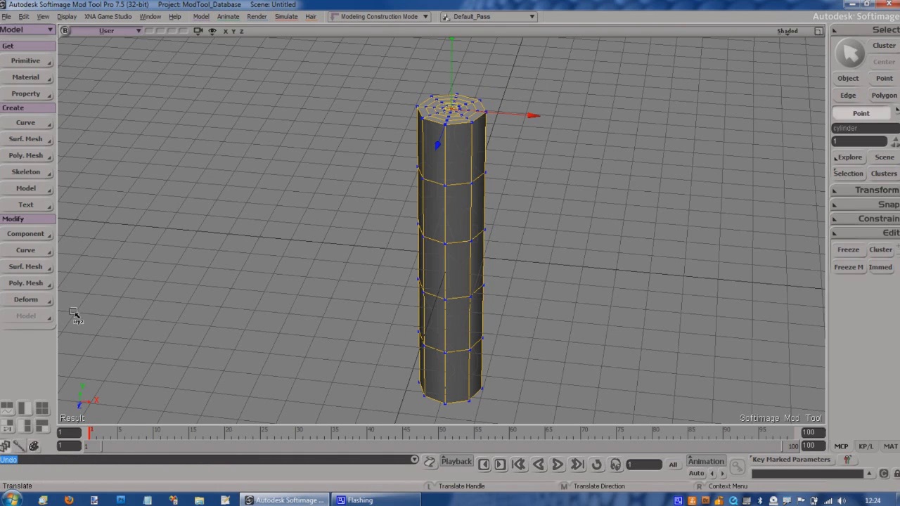
Step: Enable proportional component editing and frame the top cap's centre point up close
{"action": "left_click", "coordinate": [35, 239]}
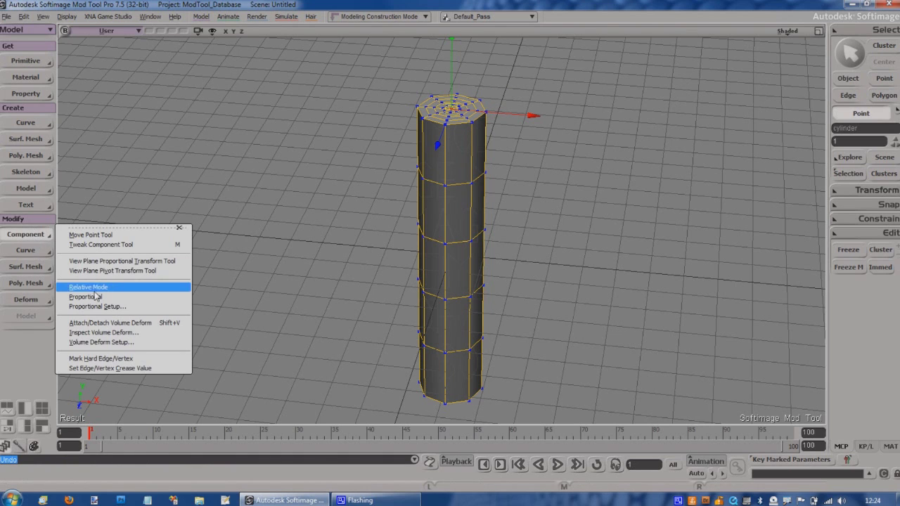
{"action": "left_click", "coordinate": [91, 296]}
{"action": "scroll", "coordinate": [465, 140], "scroll_direction": "up", "scroll_amount": 2}
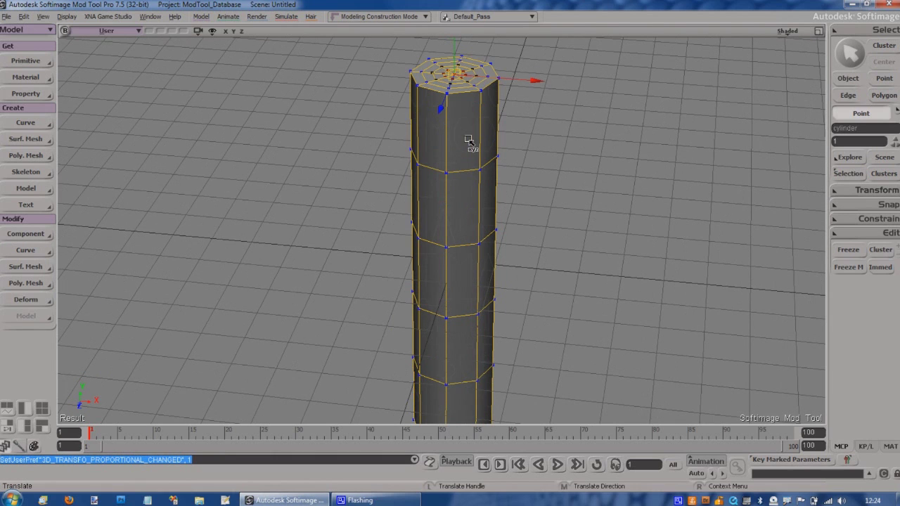
{"action": "key", "text": "f"}
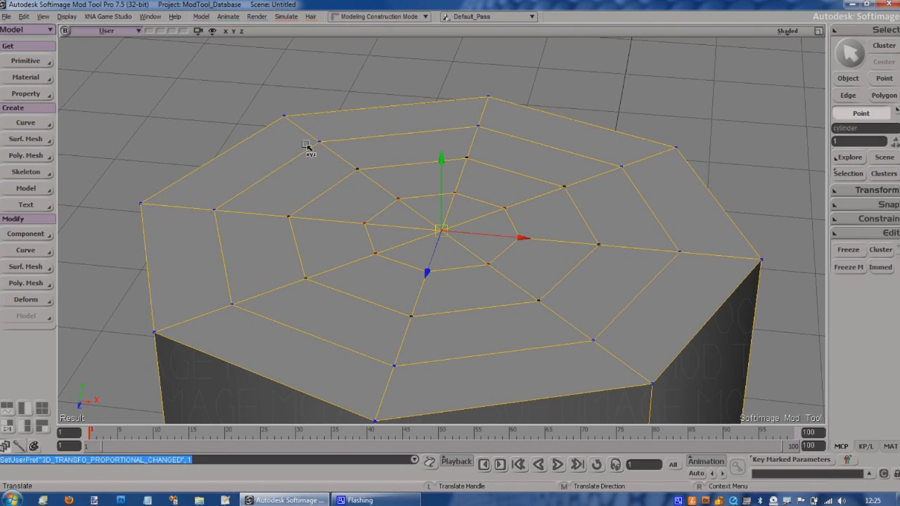
Step: Try raising the centre point with the default proportional falloff and undo the move
{"action": "mouse_move", "coordinate": [437, 168]}
{"action": "left_mouse_down"}
{"action": "mouse_move", "coordinate": [440, 126]}
{"action": "mouse_move", "coordinate": [439, 156]}
{"action": "left_mouse_up"}
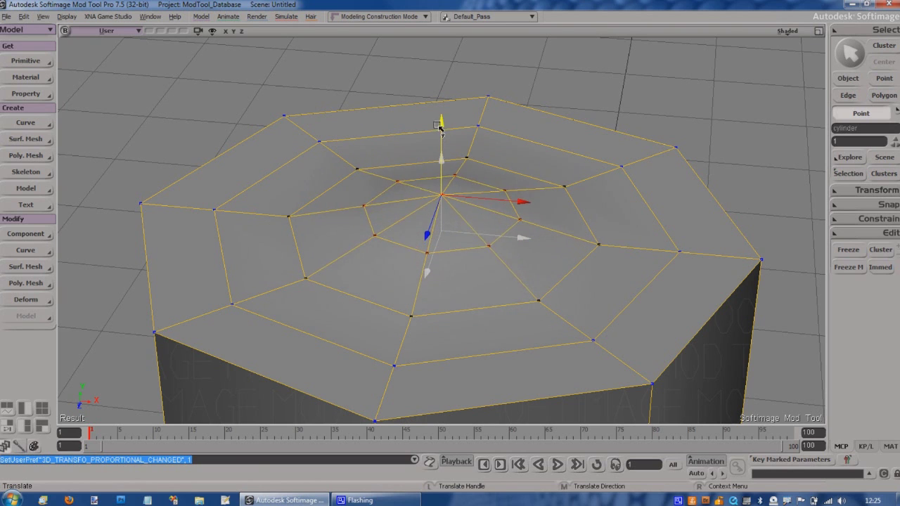
{"action": "left_click_drag", "start_coordinate": [440, 128], "coordinate": [440, 144]}
{"action": "key", "text": "ctrl+z"}
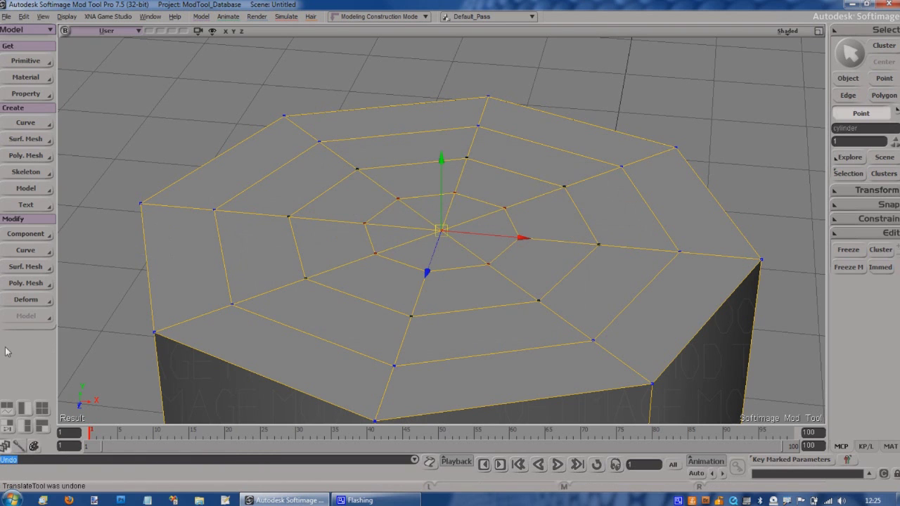
Step: Display the proportional setup options and raise the distance limit to about 4.08
{"action": "left_click", "coordinate": [28, 234]}
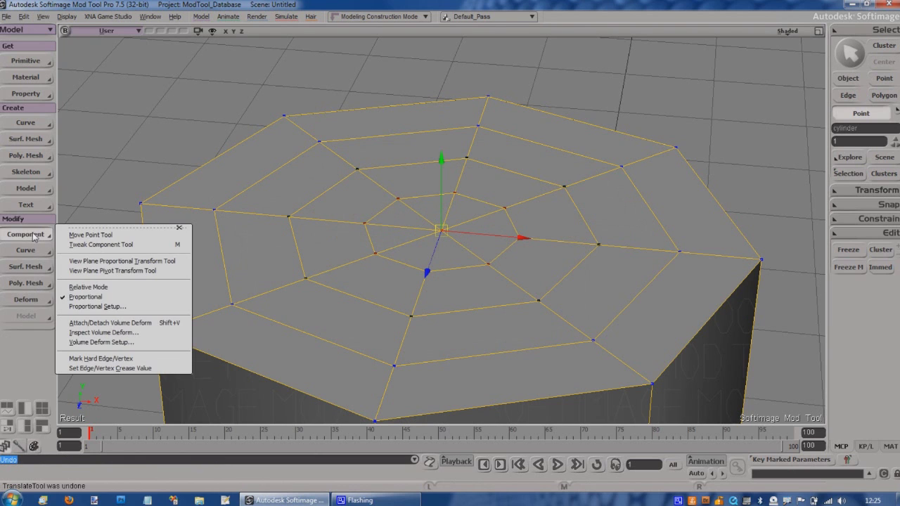
{"action": "left_click", "coordinate": [89, 307]}
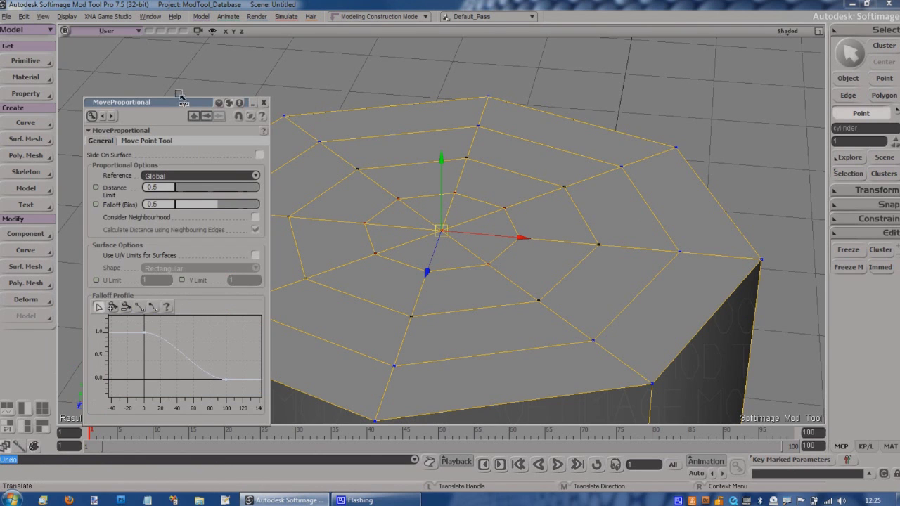
{"action": "left_click_drag", "start_coordinate": [177, 99], "coordinate": [98, 92]}
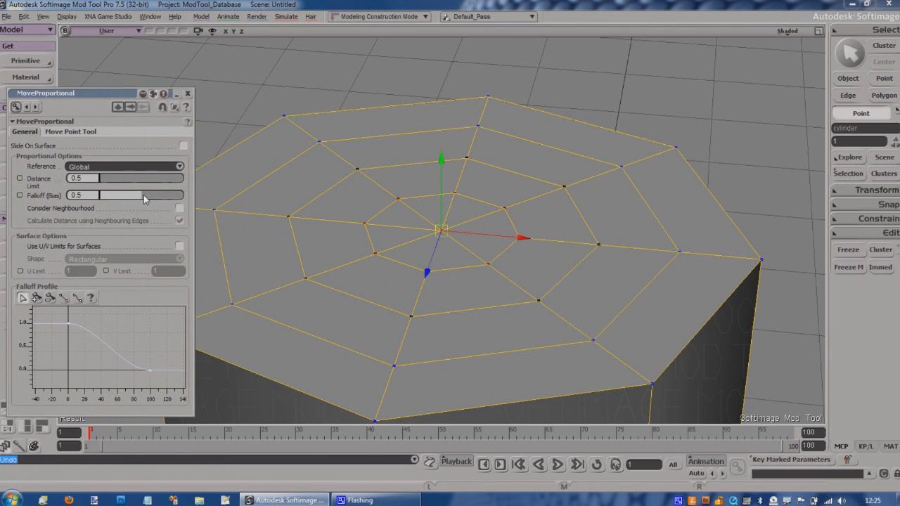
{"action": "left_click_drag", "start_coordinate": [100, 180], "coordinate": [108, 181]}
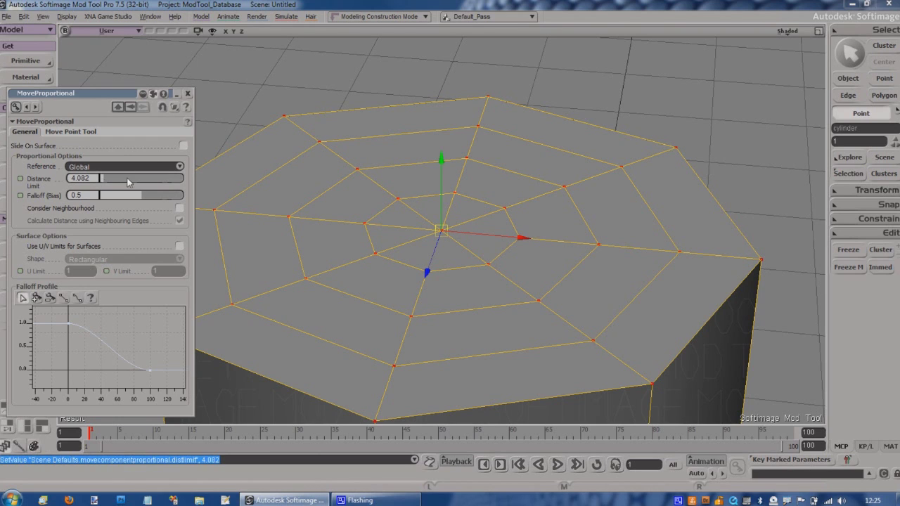
Step: Try raising the cap with the wider distance limit and undo the last move
{"action": "left_click_drag", "start_coordinate": [438, 161], "coordinate": [439, 150]}
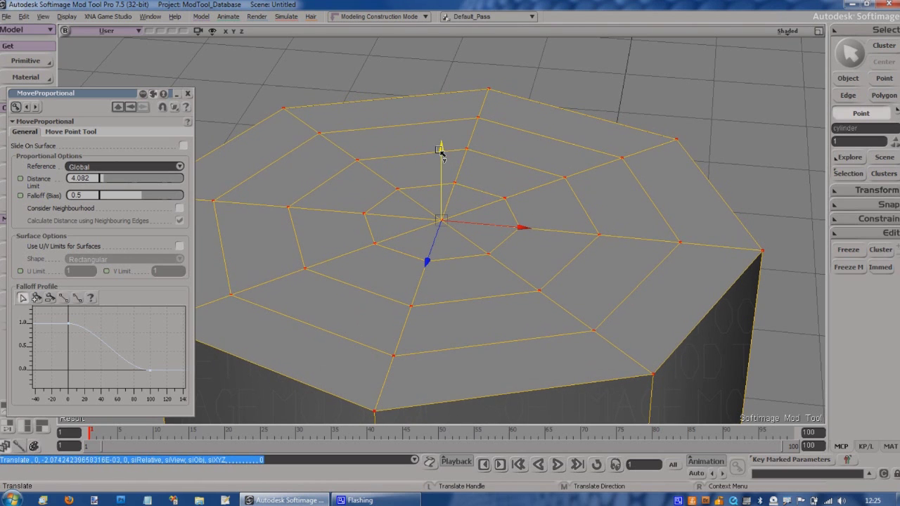
{"action": "key", "text": "ctrl+z"}
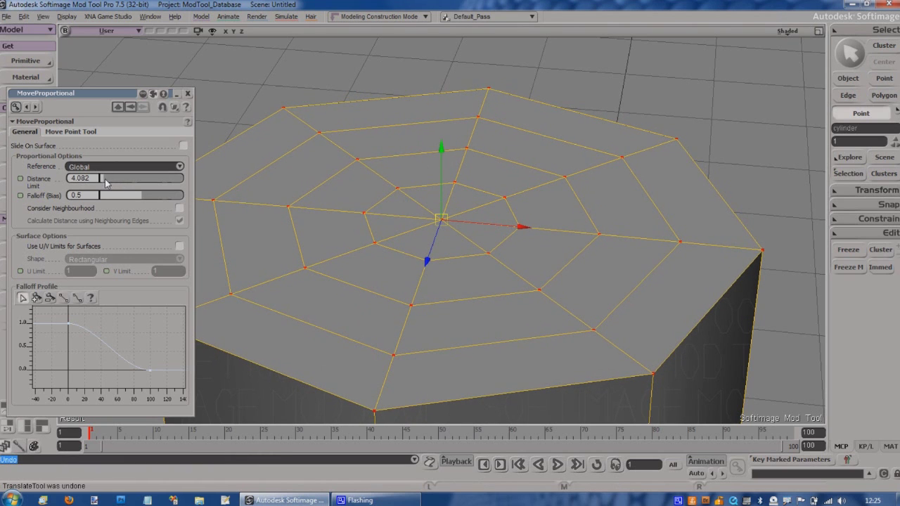
Step: Set the proportional distance limit to about 2.01 and raise the centre point by about 0.31 and 0.84 units into a dome
{"action": "left_click_drag", "start_coordinate": [104, 179], "coordinate": [105, 185]}
{"action": "left_click_drag", "start_coordinate": [442, 147], "coordinate": [451, 49]}
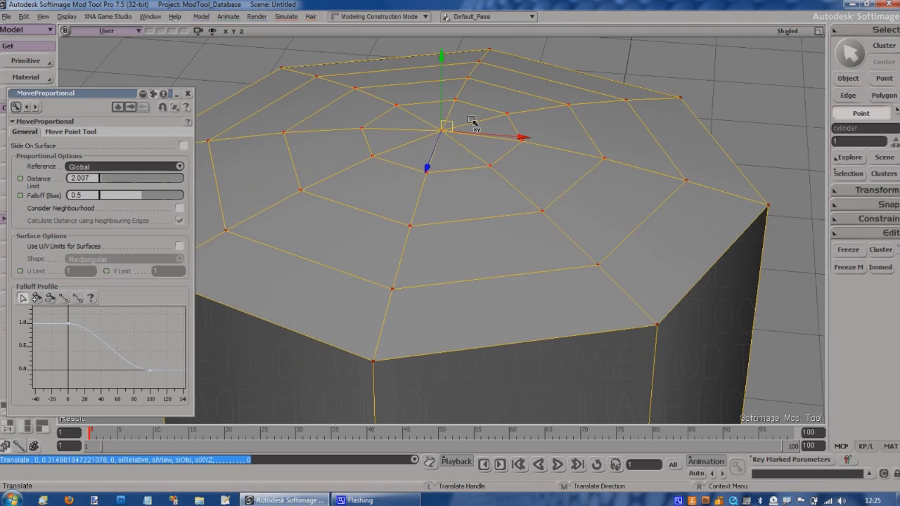
{"action": "scroll", "coordinate": [492, 162], "scroll_direction": "down", "scroll_amount": 3}
{"action": "scroll", "coordinate": [492, 161], "scroll_direction": "down", "scroll_amount": 2}
{"action": "left_click_drag", "start_coordinate": [442, 125], "coordinate": [445, 40]}
{"action": "scroll", "coordinate": [604, 332], "scroll_direction": "down", "scroll_amount": 2}
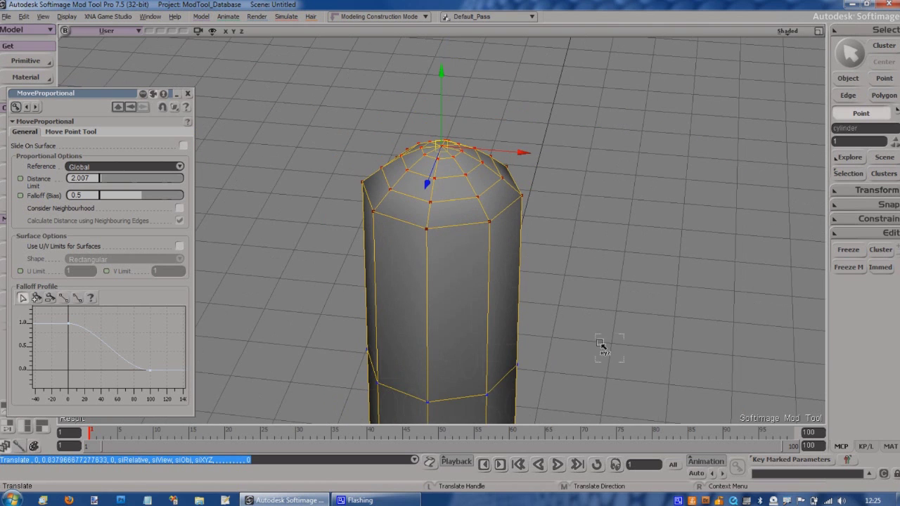
{"action": "right_click", "coordinate": [596, 334]}
Step: Set the proportional falloff bias to 0.75
{"action": "left_click", "coordinate": [75, 195]}
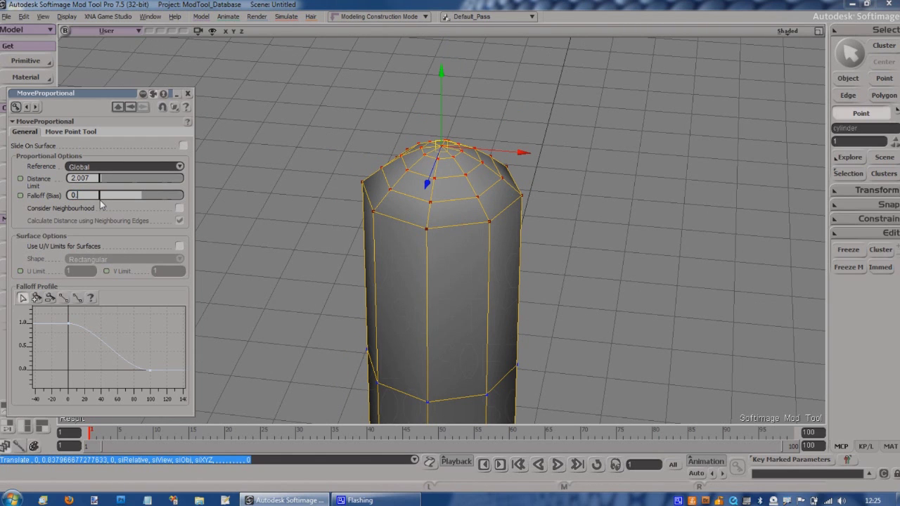
{"action": "type", "text": "0."}
{"action": "type", "text": "05"}
{"action": "key", "text": "BackSpace"}
{"action": "key", "text": "BackSpace"}
{"action": "type", "text": "75"}
{"action": "key", "text": "Return"}
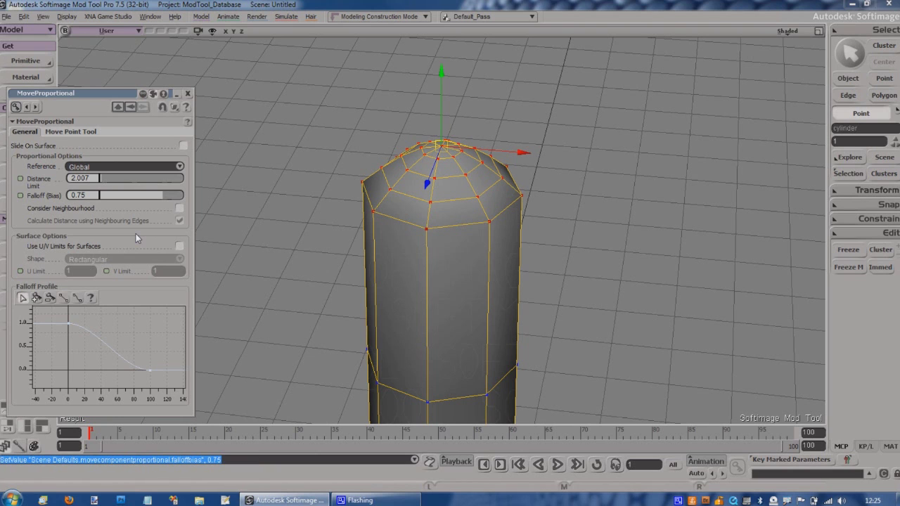
Step: Raise the dome's tip by about 0.68 and 1.74 more units into a bullet shape, and close the proportional settings
{"action": "left_click_drag", "start_coordinate": [442, 72], "coordinate": [442, 26]}
{"action": "scroll", "coordinate": [470, 117], "scroll_direction": "down", "scroll_amount": 4}
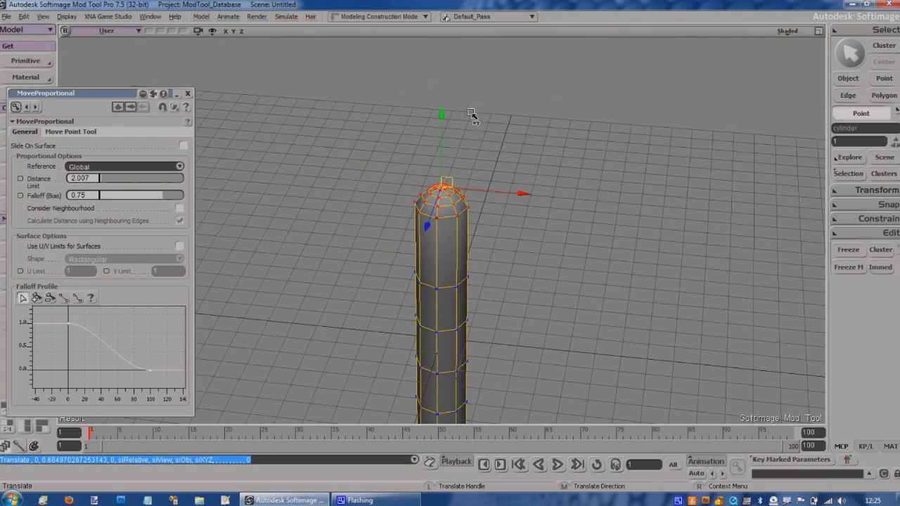
{"action": "left_click_drag", "start_coordinate": [441, 112], "coordinate": [440, 62]}
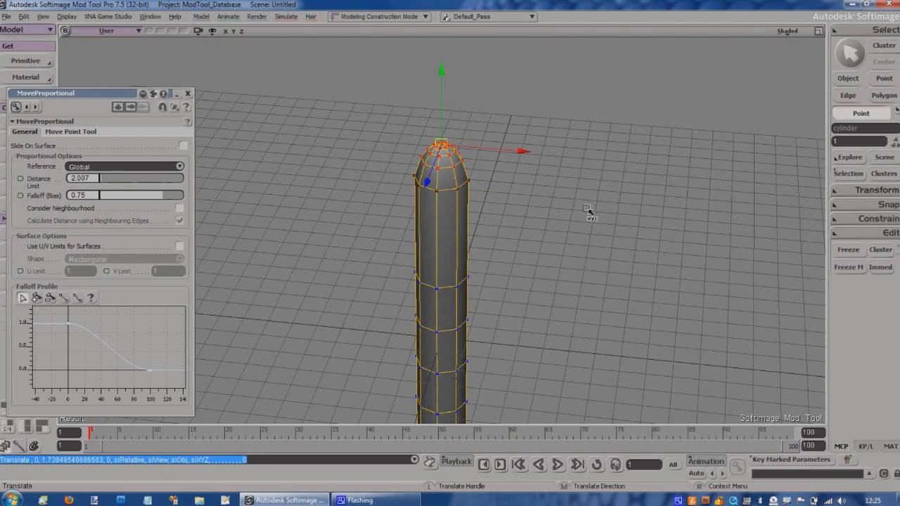
{"action": "key", "text": "s"}
{"action": "right_click_drag", "start_coordinate": [588, 211], "coordinate": [552, 246]}
{"action": "left_click", "coordinate": [187, 93]}
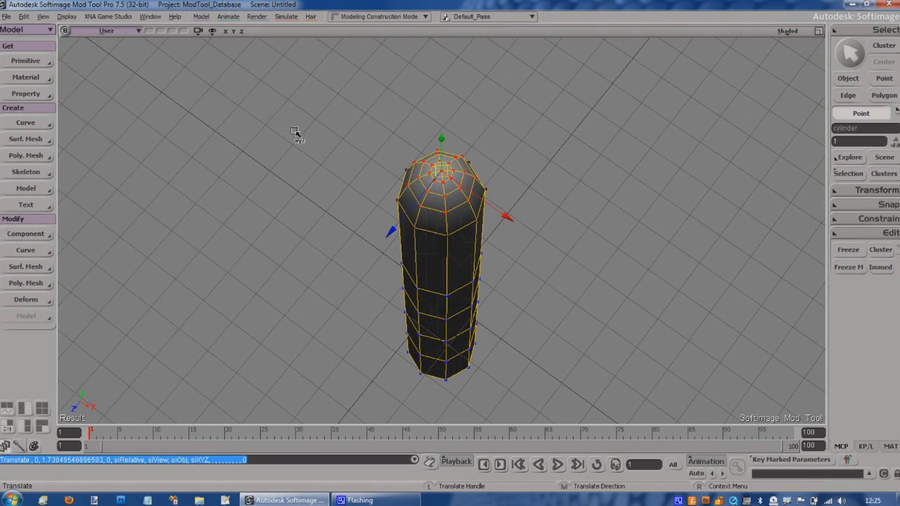
Step: Turn off proportional component editing
{"action": "key", "text": "s"}
{"action": "right_click_drag", "start_coordinate": [575, 251], "coordinate": [493, 225]}
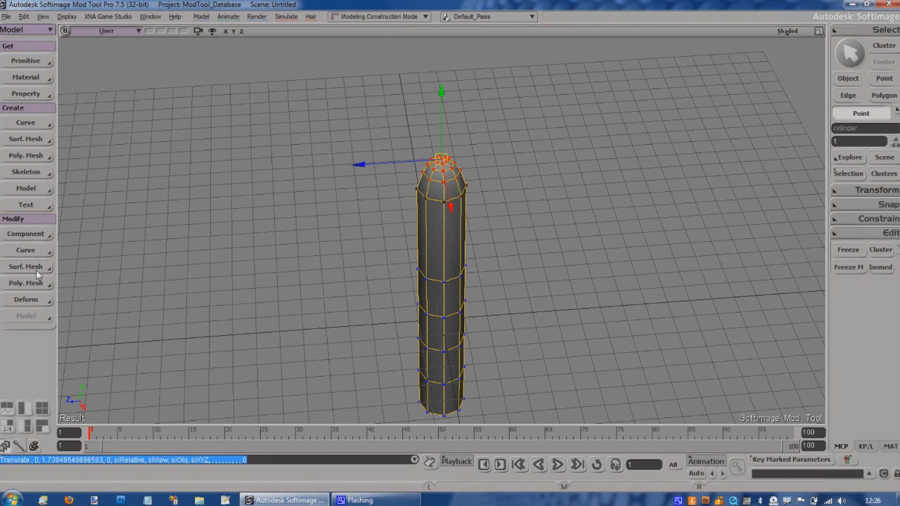
{"action": "left_click", "coordinate": [35, 234]}
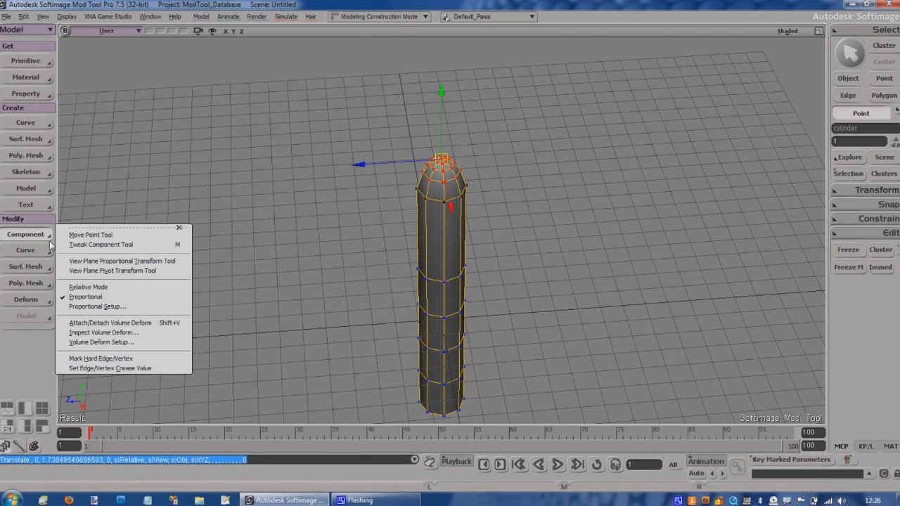
{"action": "left_click", "coordinate": [86, 303]}
Step: Select the ring of points second above the base, all the way around the cylinder
{"action": "key", "text": "s"}
{"action": "right_click_drag", "start_coordinate": [247, 249], "coordinate": [470, 270]}
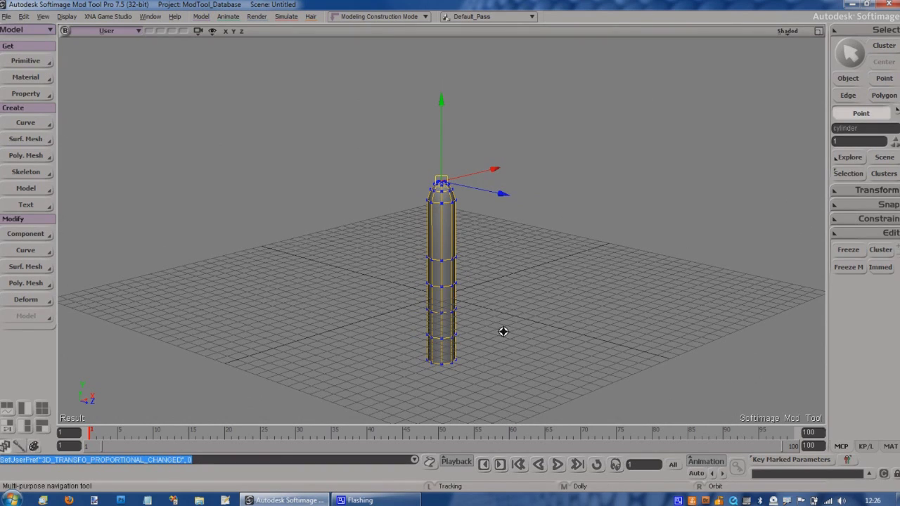
{"action": "left_click_drag", "start_coordinate": [488, 326], "coordinate": [492, 277]}
{"action": "scroll", "coordinate": [493, 277], "scroll_direction": "up", "scroll_amount": 3}
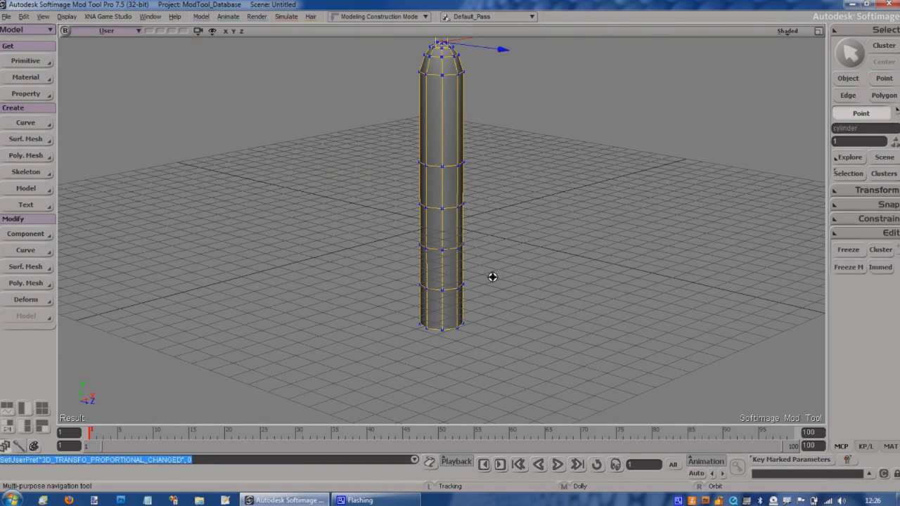
{"action": "mouse_move", "coordinate": [502, 271]}
{"action": "right_mouse_down"}
{"action": "mouse_move", "coordinate": [488, 268]}
{"action": "mouse_move", "coordinate": [458, 322]}
{"action": "mouse_move", "coordinate": [432, 268]}
{"action": "mouse_move", "coordinate": [388, 265]}
{"action": "mouse_move", "coordinate": [507, 251]}
{"action": "mouse_move", "coordinate": [502, 263]}
{"action": "right_mouse_up"}
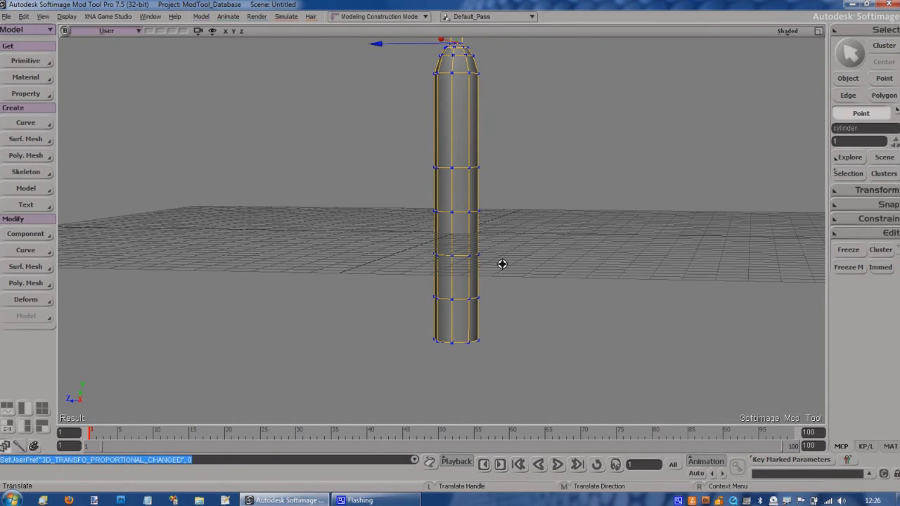
{"action": "key", "text": "t"}
{"action": "left_click_drag", "start_coordinate": [408, 238], "coordinate": [524, 267]}
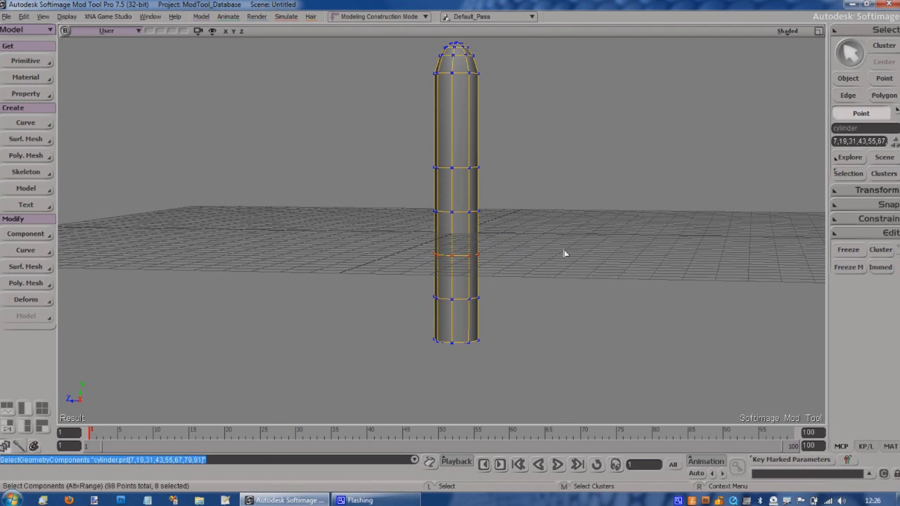
Step: Move the selected ring of points straight down about 1.09 units, close to the ring below it
{"action": "key", "text": "s"}
{"action": "right_click_drag", "start_coordinate": [565, 253], "coordinate": [586, 256]}
{"action": "key", "text": "t"}
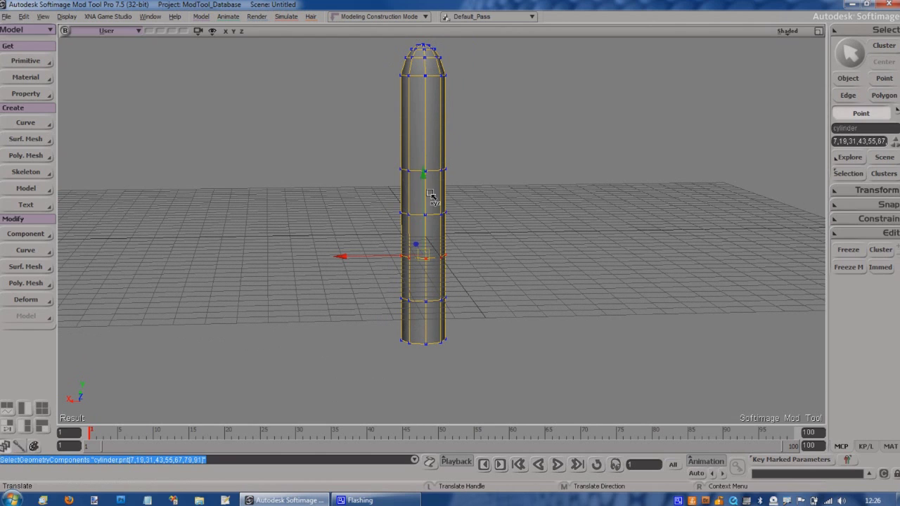
{"action": "left_click_drag", "start_coordinate": [423, 177], "coordinate": [422, 204]}
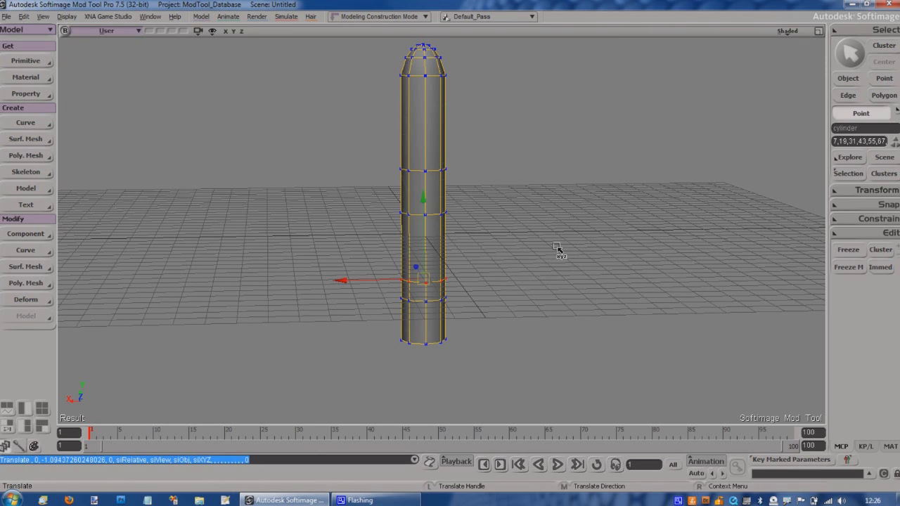
Step: Select four evenly spaced side polygons around the cylinder, in the third band above its base
{"action": "key", "text": "y"}
{"action": "left_click", "coordinate": [438, 267]}
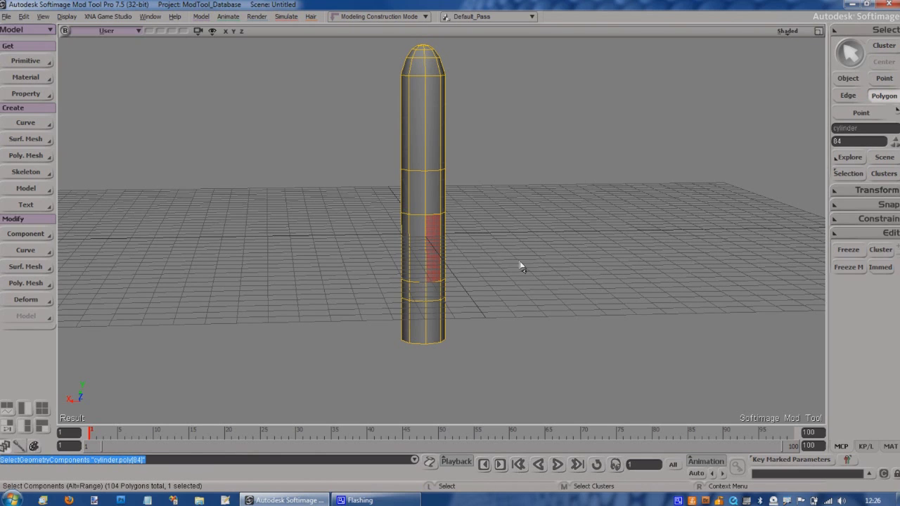
{"action": "key", "text": "y"}
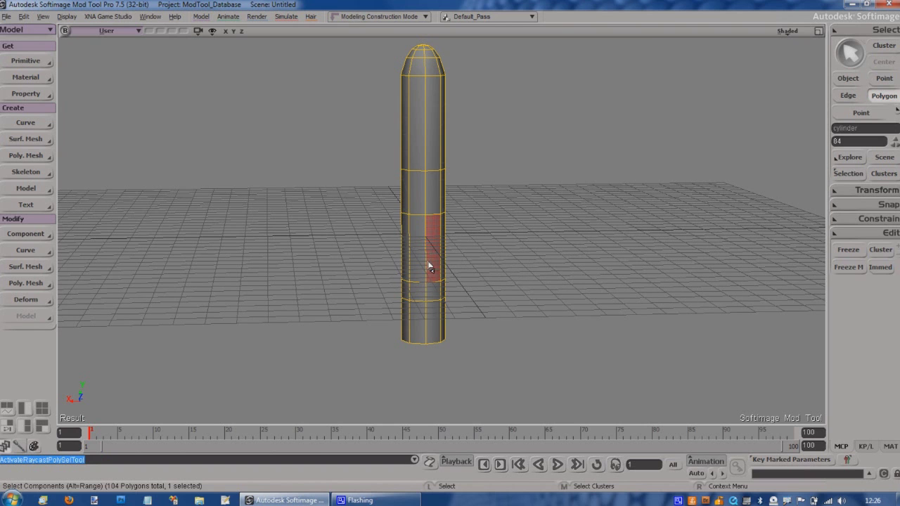
{"action": "key", "text": "s"}
{"action": "right_click_drag", "start_coordinate": [462, 258], "coordinate": [427, 263]}
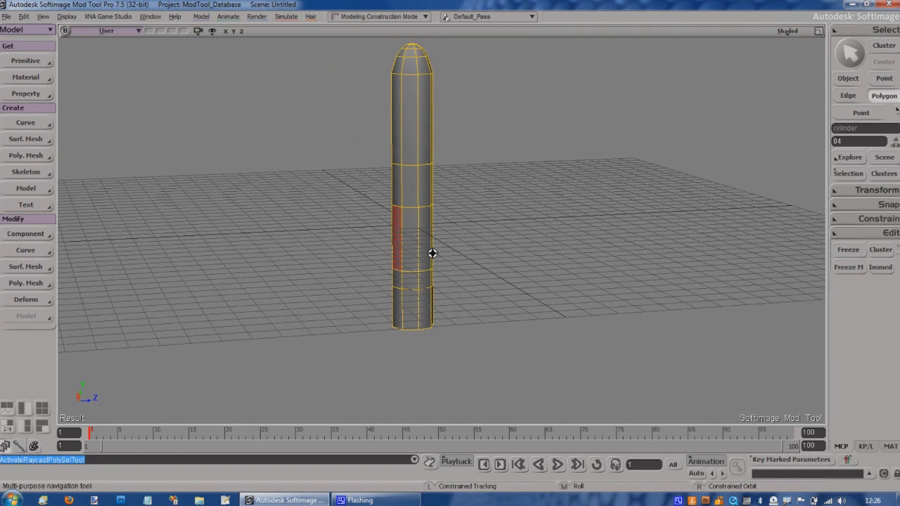
{"action": "left_click", "coordinate": [428, 257], "text": "shift"}
{"action": "key", "text": "s"}
{"action": "right_click_drag", "start_coordinate": [536, 251], "coordinate": [509, 252]}
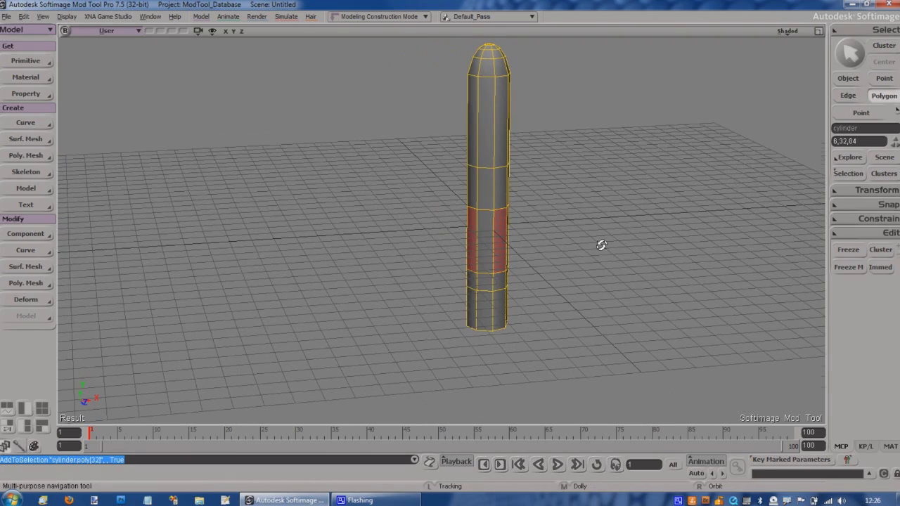
{"action": "right_click_drag", "start_coordinate": [600, 247], "coordinate": [535, 265]}
{"action": "key", "text": "s"}
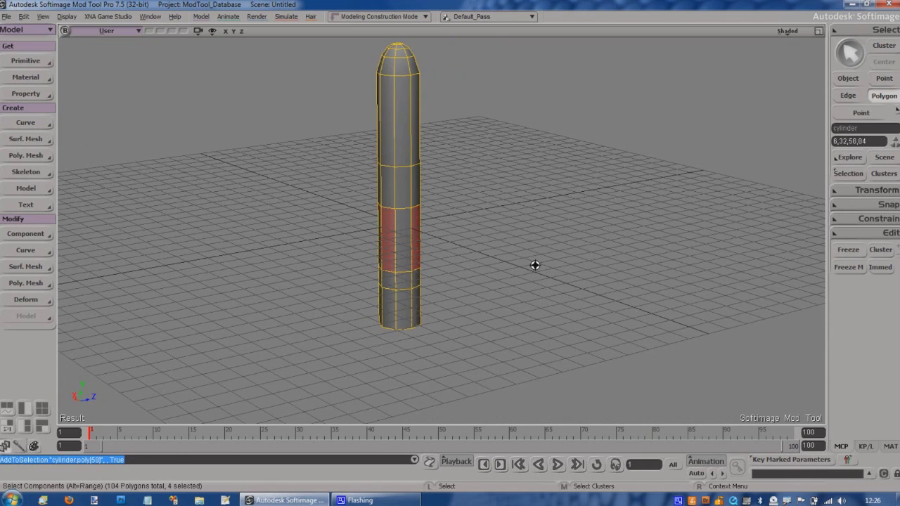
Step: Extrude the four selected side polygons in place by duplicating them
{"action": "scroll", "coordinate": [479, 265], "scroll_direction": "up", "scroll_amount": 2}
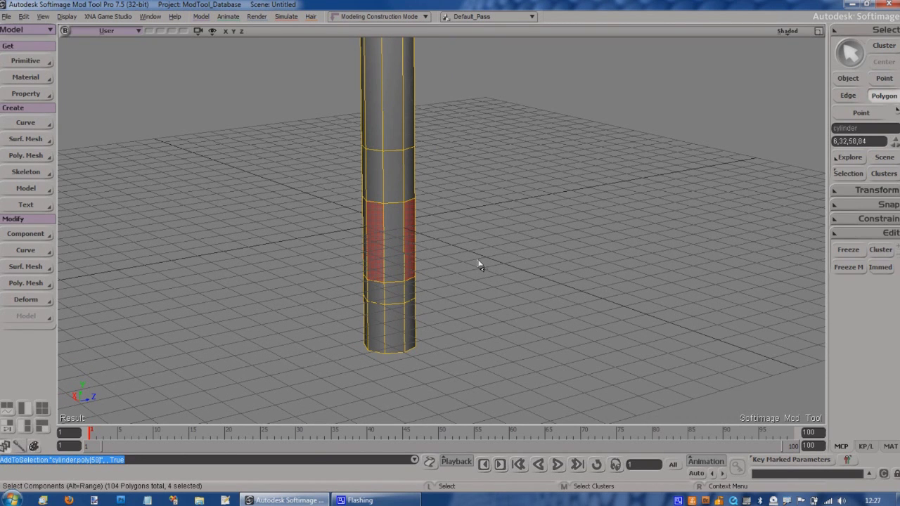
{"action": "key", "text": "ctrl"}
{"action": "key", "text": "ctrl+d"}
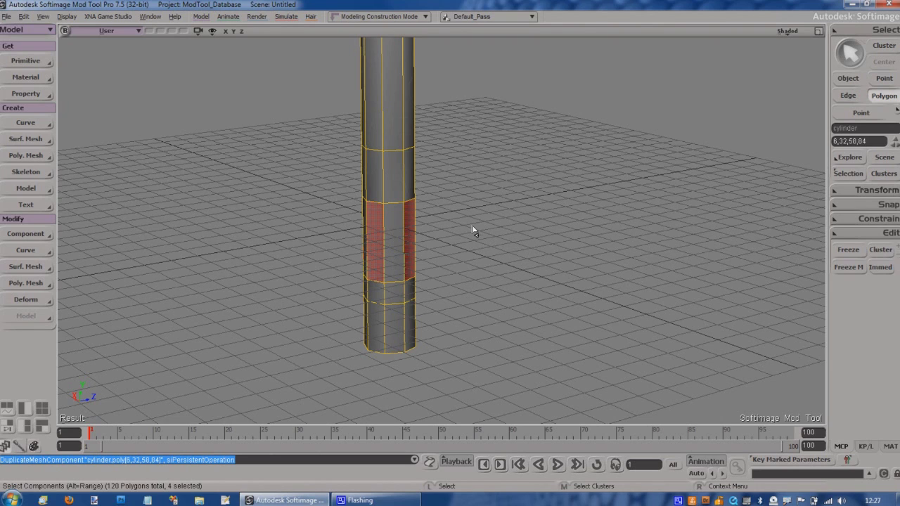
Step: Scale the extruded polygons uniformly outward in global mode by factors of about 2.66 and 1.07
{"action": "key", "text": "x"}
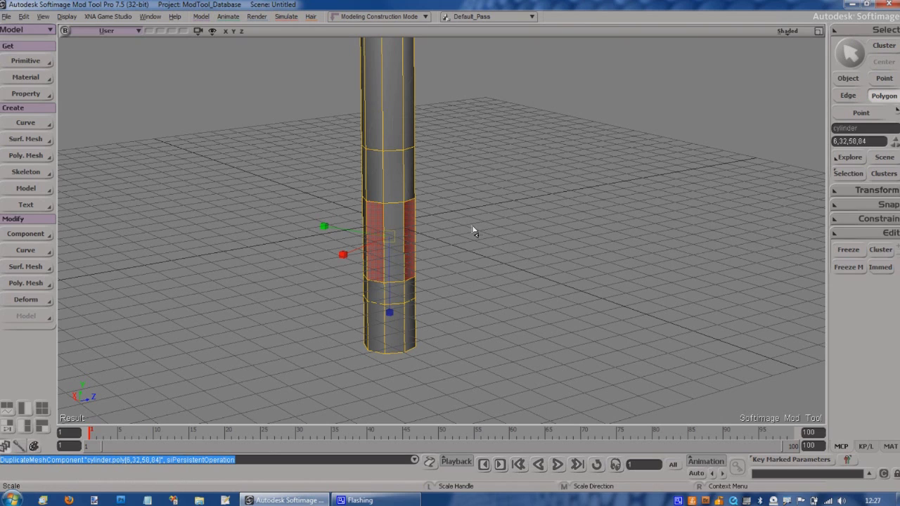
{"action": "left_click", "coordinate": [850, 192]}
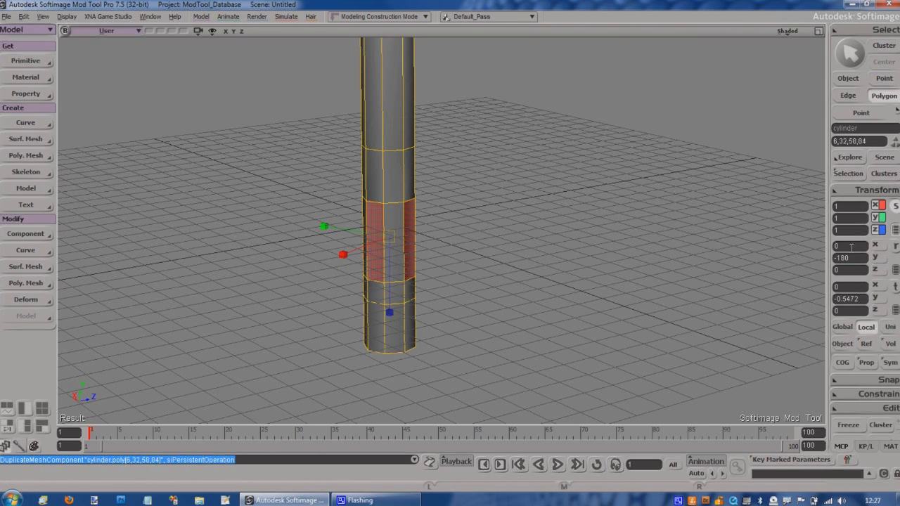
{"action": "left_click", "coordinate": [844, 327]}
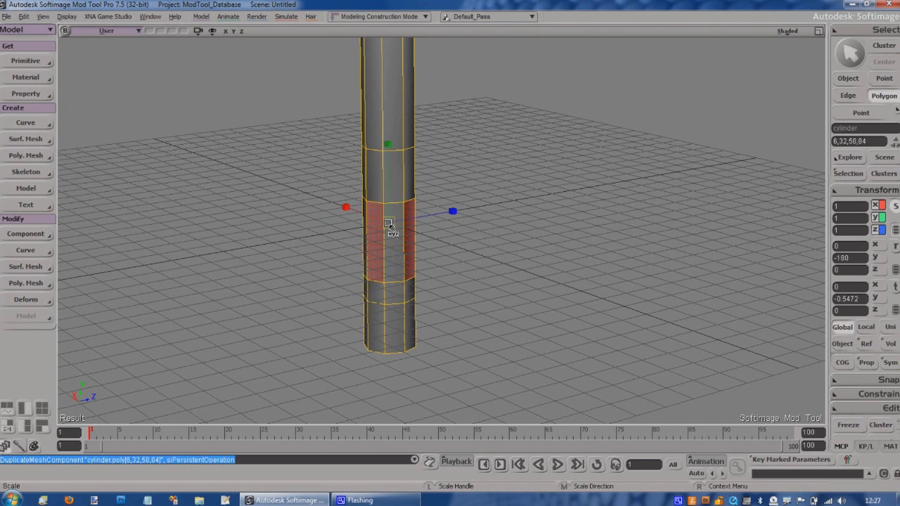
{"action": "left_click_drag", "start_coordinate": [388, 223], "coordinate": [605, 221]}
{"action": "key", "text": "s"}
{"action": "right_click_drag", "start_coordinate": [607, 199], "coordinate": [619, 162]}
{"action": "left_click_drag", "start_coordinate": [387, 226], "coordinate": [396, 225]}
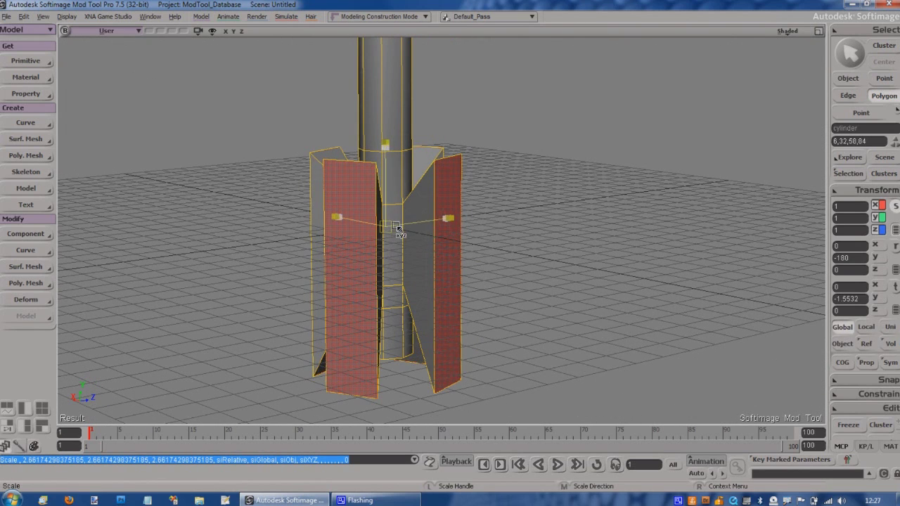
Step: Shrink the extruded end polygons in local mode by a factor of about 0.13 to form tapered fins
{"action": "left_click", "coordinate": [866, 327]}
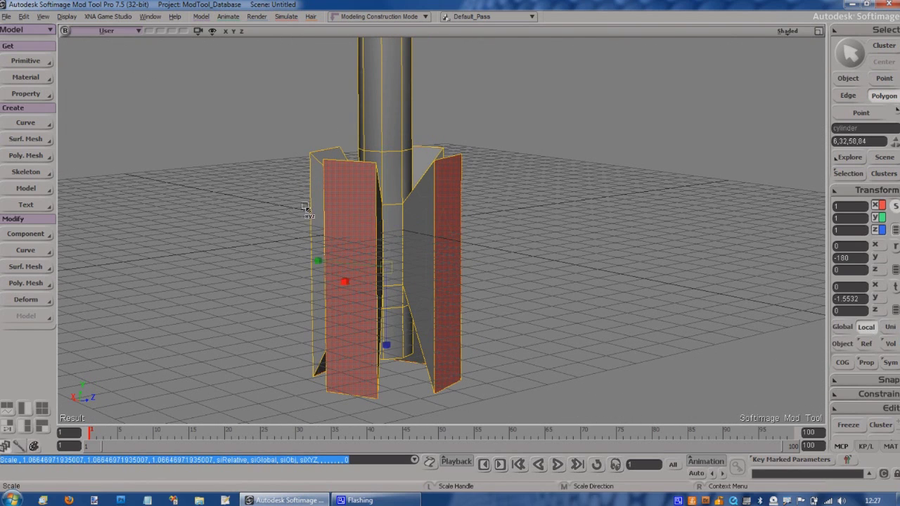
{"action": "left_click_drag", "start_coordinate": [387, 268], "coordinate": [279, 274]}
{"action": "key", "text": "s"}
{"action": "right_click_drag", "start_coordinate": [578, 248], "coordinate": [281, 239]}
Step: Raise the four fin-tip polygons by about 0.39 units
{"action": "key", "text": "v"}
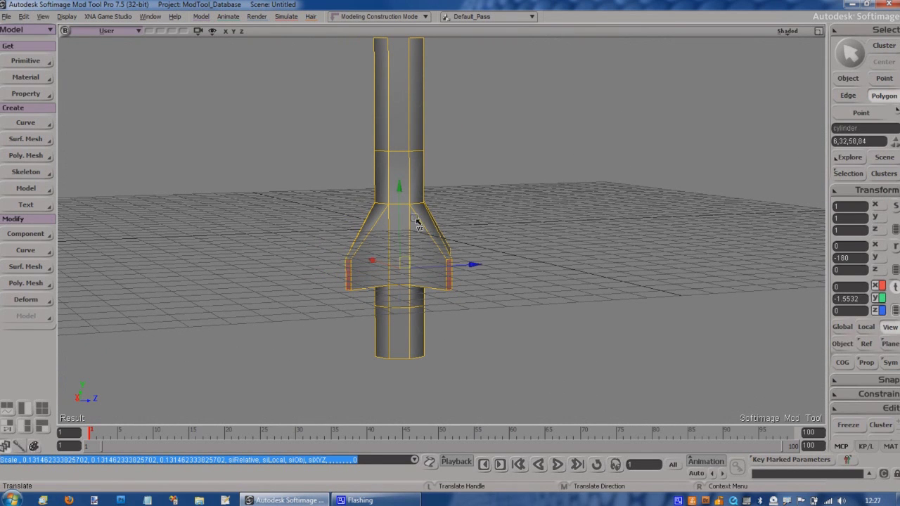
{"action": "left_click_drag", "start_coordinate": [398, 194], "coordinate": [400, 185]}
{"action": "key", "text": "s"}
{"action": "right_click_drag", "start_coordinate": [592, 262], "coordinate": [568, 190]}
{"action": "scroll", "coordinate": [558, 273], "scroll_direction": "up", "scroll_amount": 3}
{"action": "right_click_drag", "start_coordinate": [559, 274], "coordinate": [570, 246]}
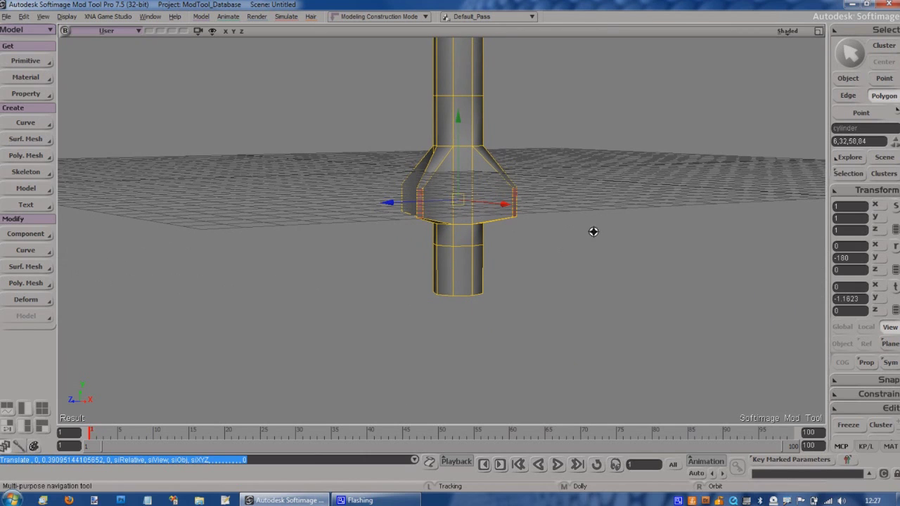
Step: Deselect the mesh and hide the grid to examine the fins from several angles
{"action": "key", "text": "space"}
{"action": "left_click", "coordinate": [613, 222]}
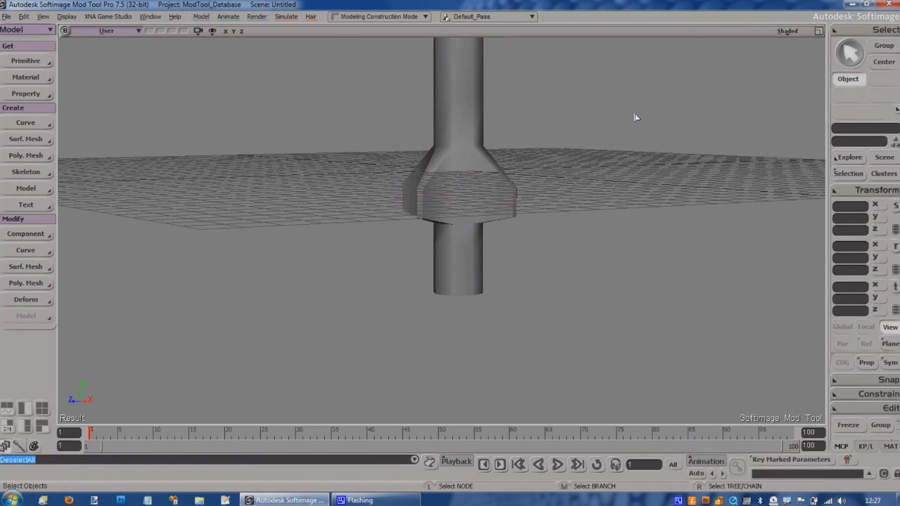
{"action": "key", "text": "g"}
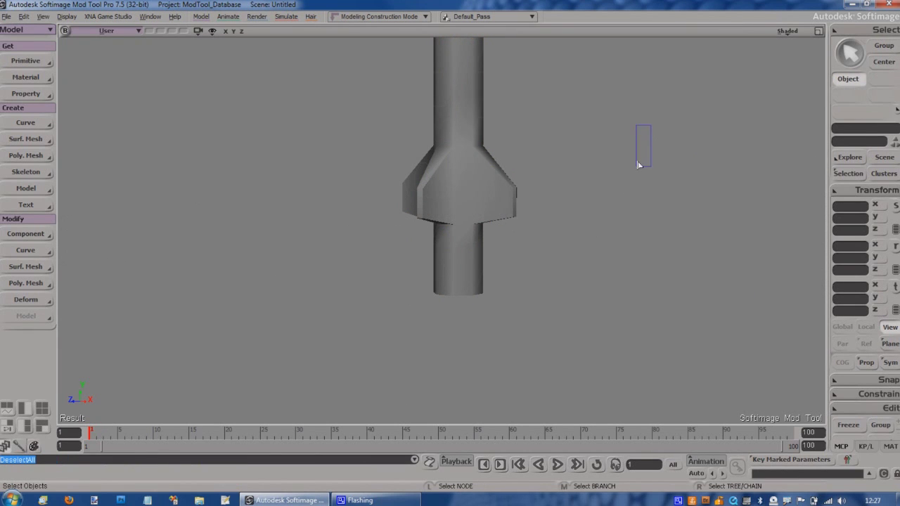
{"action": "key", "text": "s"}
{"action": "right_click_drag", "start_coordinate": [678, 140], "coordinate": [479, 151]}
{"action": "middle_click_drag", "start_coordinate": [478, 151], "coordinate": [502, 171]}
{"action": "right_click_drag", "start_coordinate": [502, 170], "coordinate": [482, 178]}
{"action": "middle_click_drag", "start_coordinate": [482, 178], "coordinate": [467, 231]}
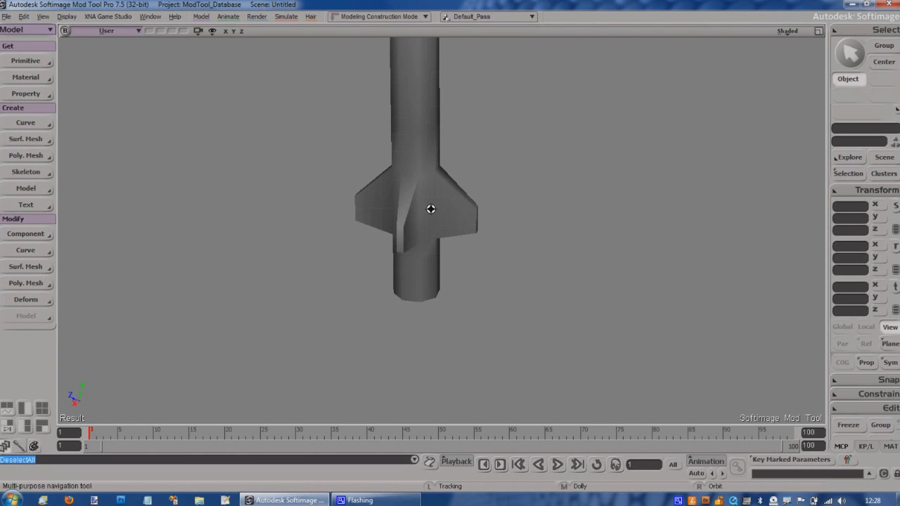
Step: Reselect the cylinder, examine its fins and base from below, and show the grid again
{"action": "key", "text": "space"}
{"action": "left_click", "coordinate": [431, 220]}
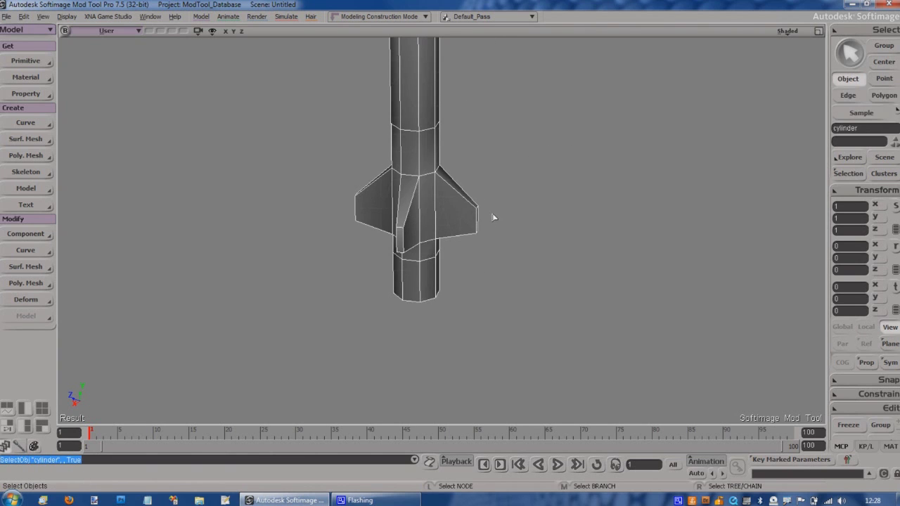
{"action": "scroll", "coordinate": [584, 232], "scroll_direction": "up", "scroll_amount": 1}
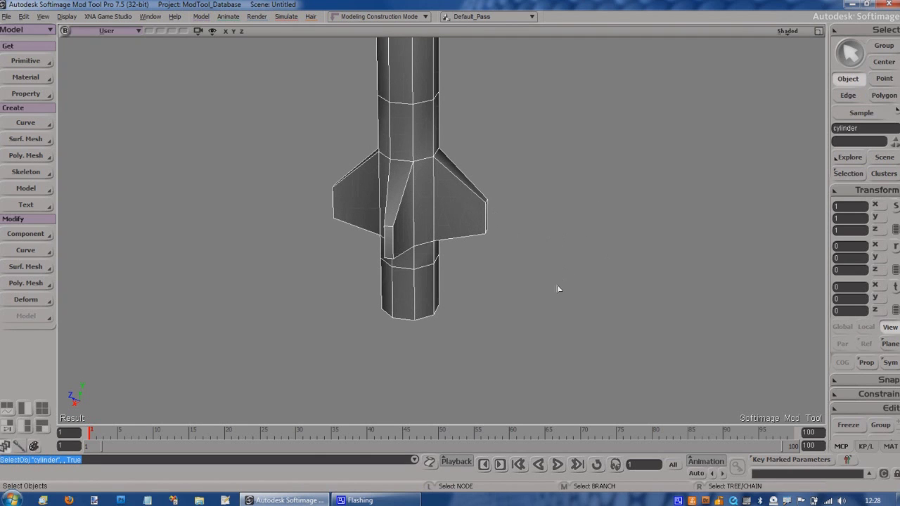
{"action": "right_click_drag", "start_coordinate": [559, 289], "coordinate": [555, 241]}
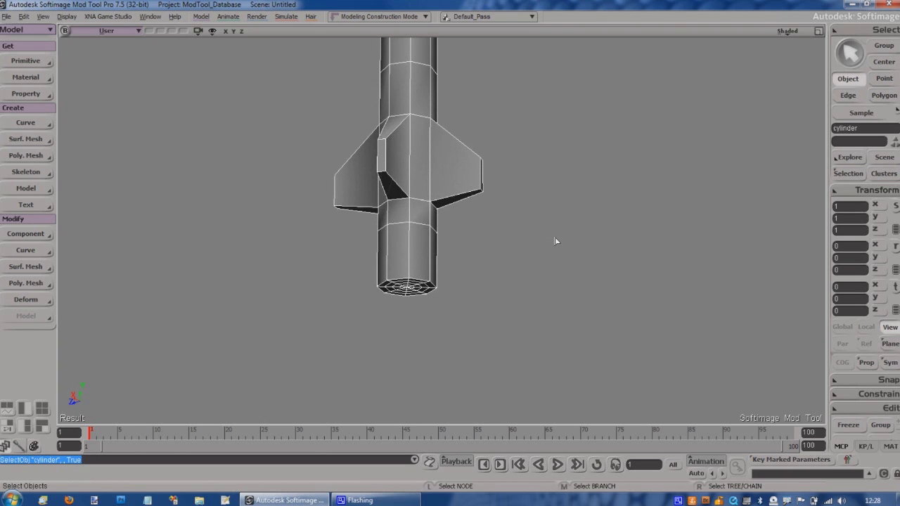
{"action": "key", "text": "s"}
{"action": "right_click_drag", "start_coordinate": [568, 203], "coordinate": [561, 243]}
{"action": "scroll", "coordinate": [561, 242], "scroll_direction": "up", "scroll_amount": 1}
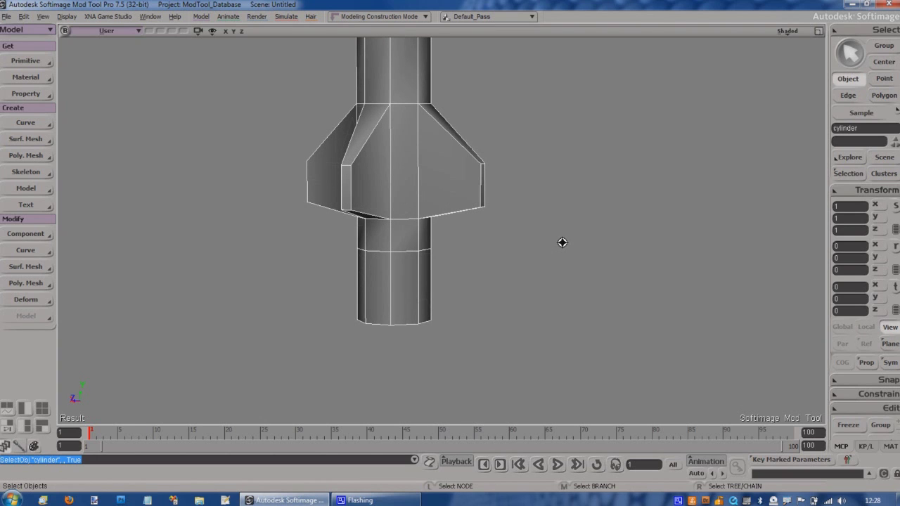
{"action": "key", "text": "g"}
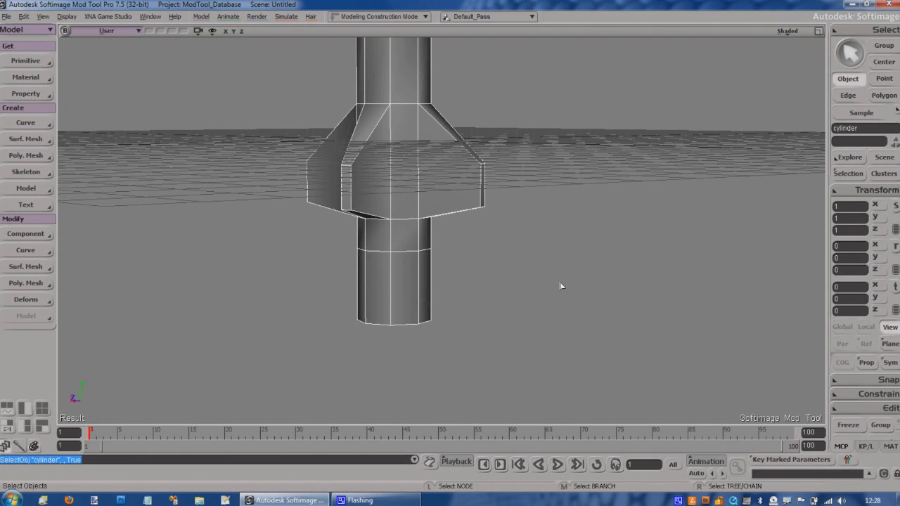
Step: Select the ring of points just above the base, all the way around the tail section
{"action": "right_click_drag", "start_coordinate": [561, 286], "coordinate": [576, 253]}
{"action": "key", "text": "t"}
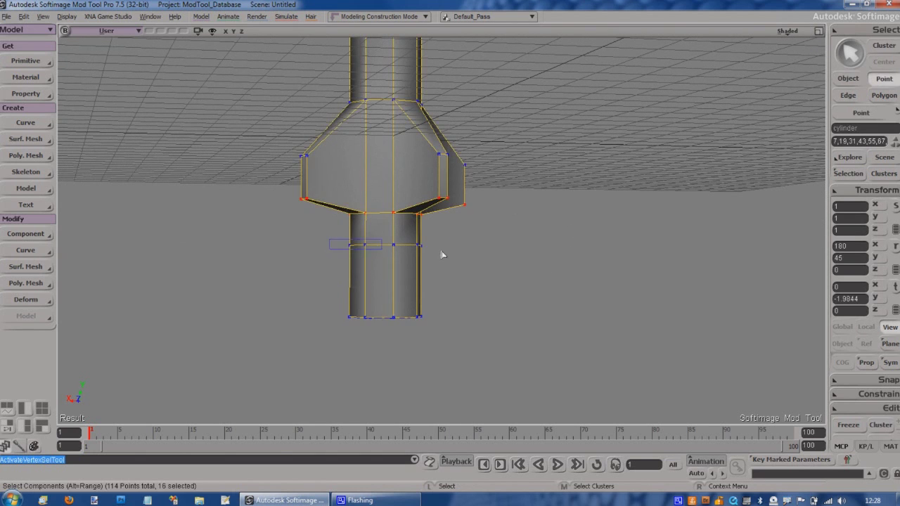
{"action": "left_click_drag", "start_coordinate": [442, 254], "coordinate": [457, 269]}
{"action": "right_click_drag", "start_coordinate": [511, 314], "coordinate": [487, 327]}
{"action": "scroll", "coordinate": [478, 323], "scroll_direction": "up", "scroll_amount": 2}
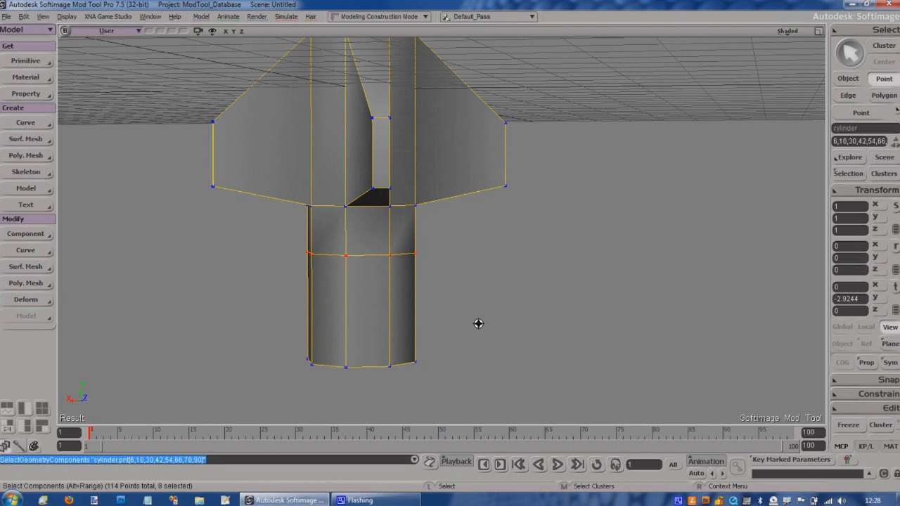
Step: Scale the selected ring globally by about 0.81 and move it down about 1.44 units
{"action": "key", "text": "x"}
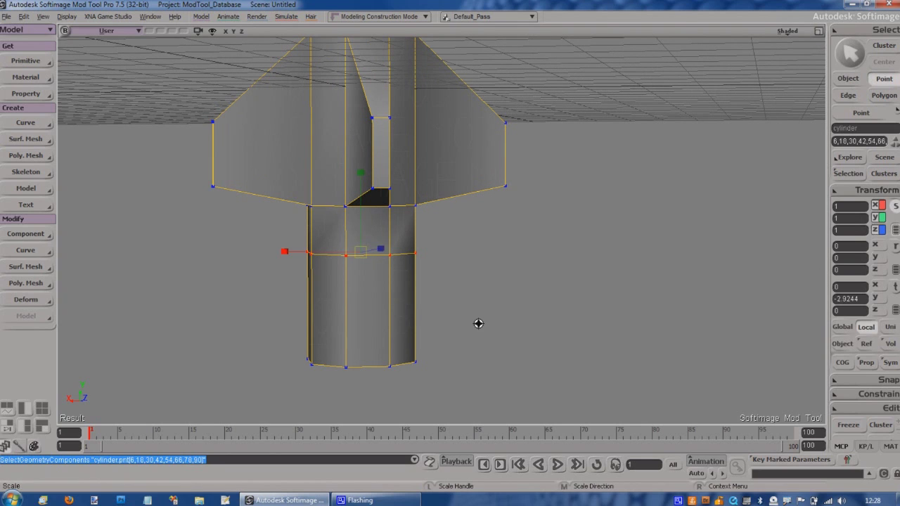
{"action": "left_click", "coordinate": [842, 327]}
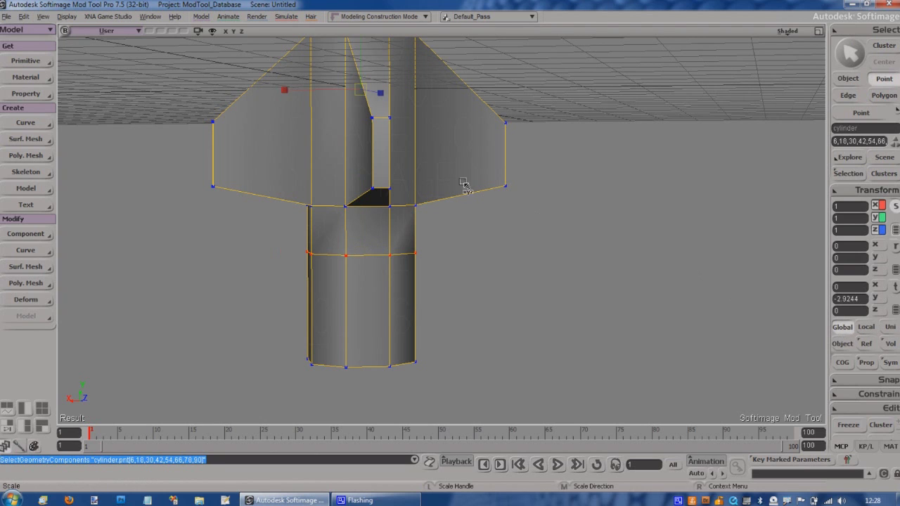
{"action": "left_click_drag", "start_coordinate": [356, 95], "coordinate": [341, 94]}
{"action": "key", "text": "v"}
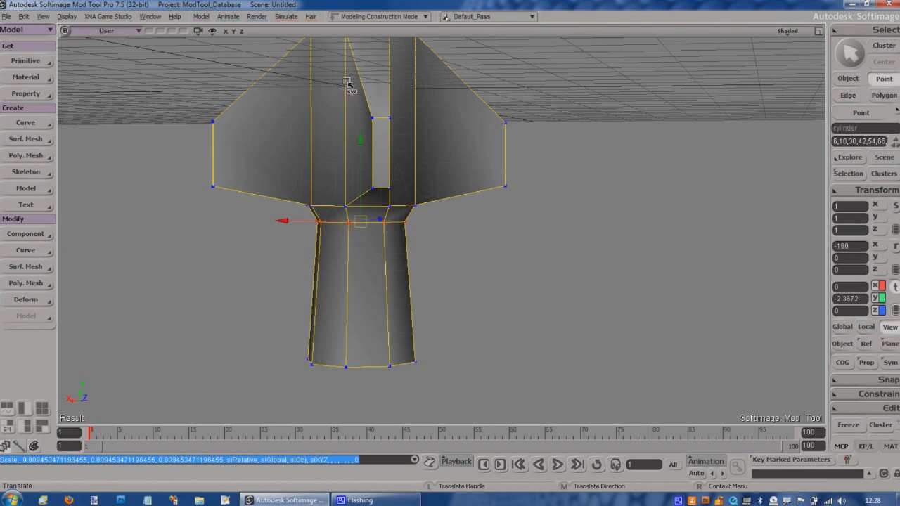
{"action": "left_click_drag", "start_coordinate": [359, 138], "coordinate": [366, 217]}
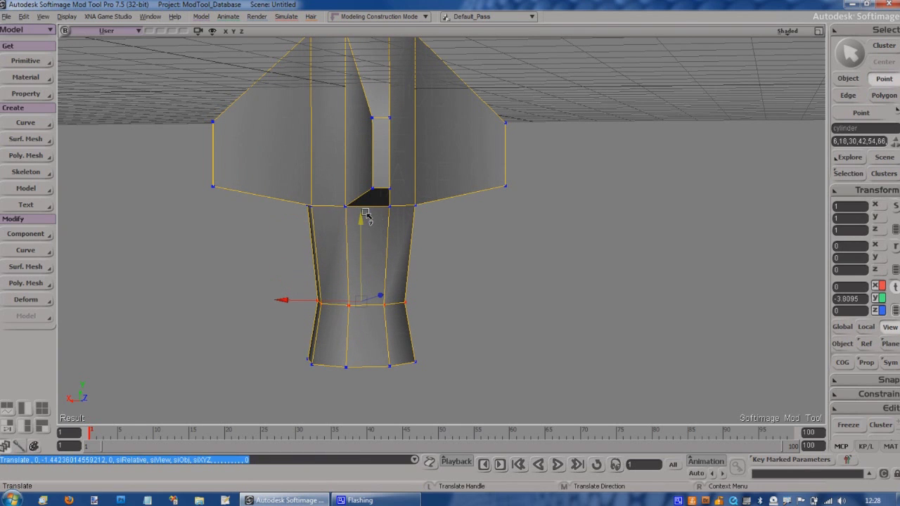
Step: Pinch the ring into a nozzle throat with global scales of about 0.65 and 0.81, lowering it about 0.89 units in between
{"action": "key", "text": "x"}
{"action": "left_click_drag", "start_coordinate": [362, 91], "coordinate": [318, 97]}
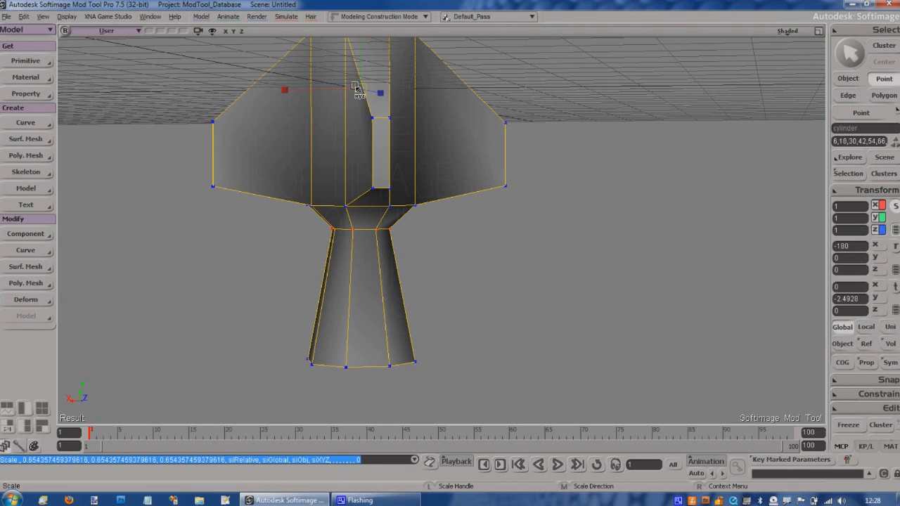
{"action": "key", "text": "v"}
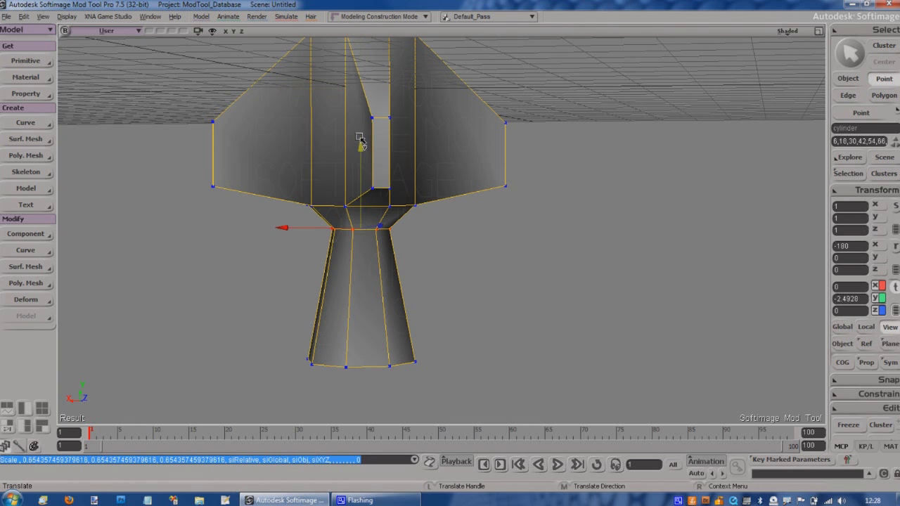
{"action": "left_click_drag", "start_coordinate": [361, 148], "coordinate": [361, 192]}
{"action": "key", "text": "x"}
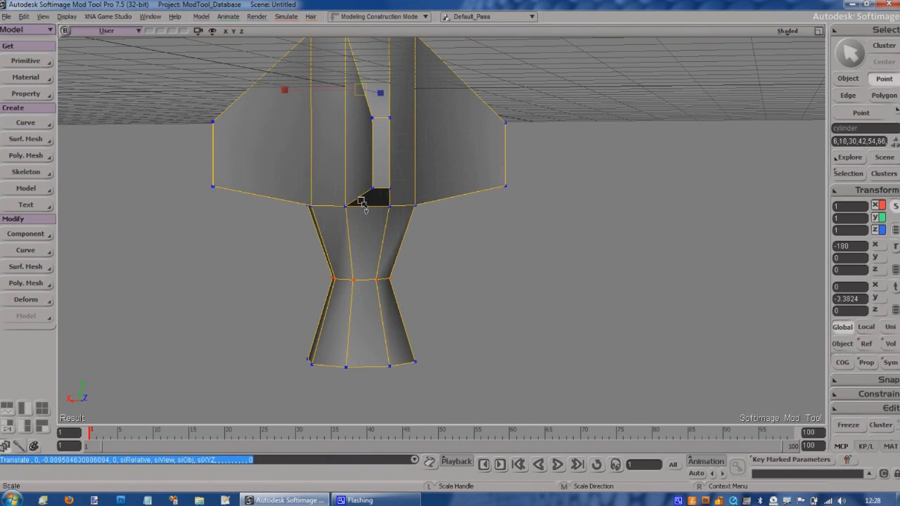
{"action": "left_click_drag", "start_coordinate": [346, 100], "coordinate": [340, 105]}
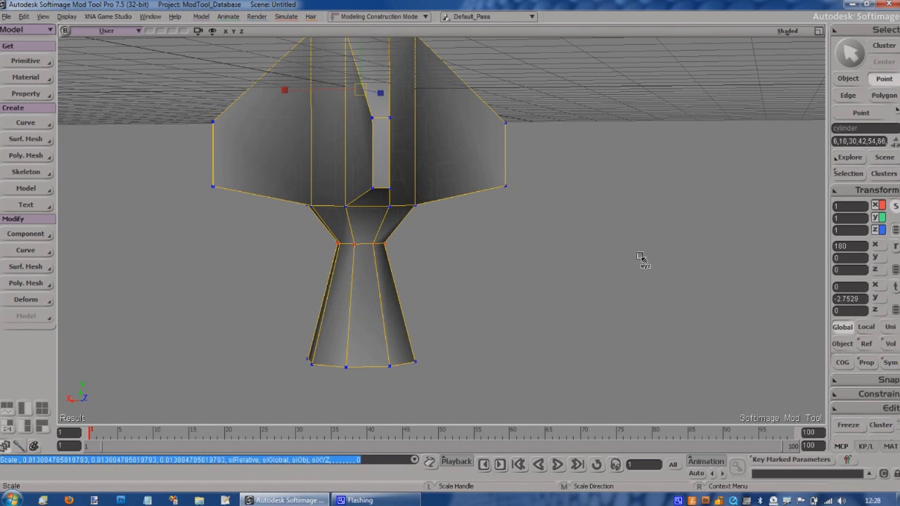
Step: Select all the points of the rocket's nose and raise them about 2.13 units to lengthen the body
{"action": "key", "text": "s"}
{"action": "right_click_drag", "start_coordinate": [642, 261], "coordinate": [581, 239]}
{"action": "scroll", "coordinate": [583, 246], "scroll_direction": "down", "scroll_amount": 3}
{"action": "right_click_drag", "start_coordinate": [615, 304], "coordinate": [562, 234]}
{"action": "key", "text": "x"}
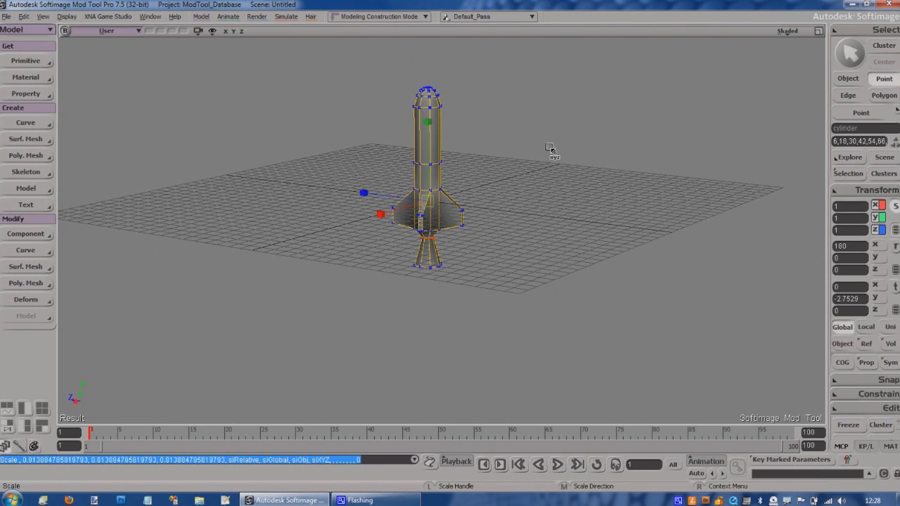
{"action": "key", "text": "t"}
{"action": "left_click_drag", "start_coordinate": [392, 69], "coordinate": [462, 126]}
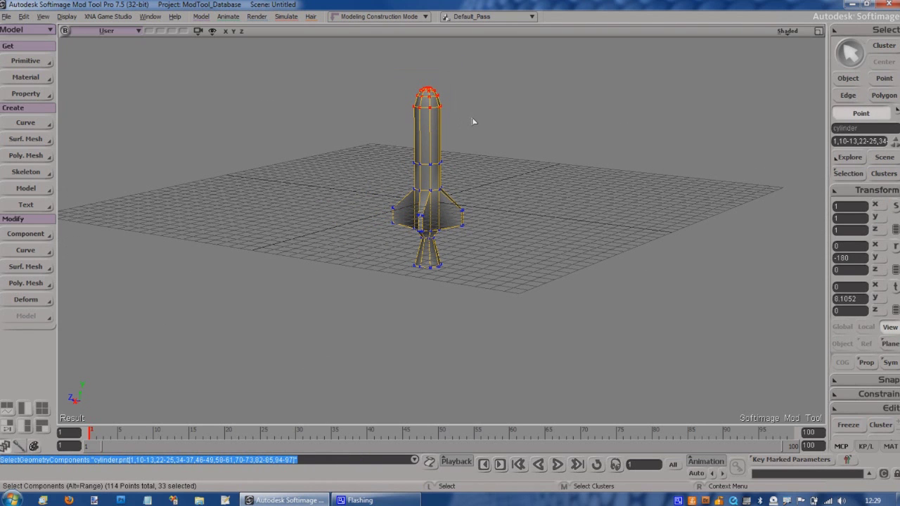
{"action": "key", "text": "v"}
{"action": "left_click_drag", "start_coordinate": [428, 91], "coordinate": [428, 42]}
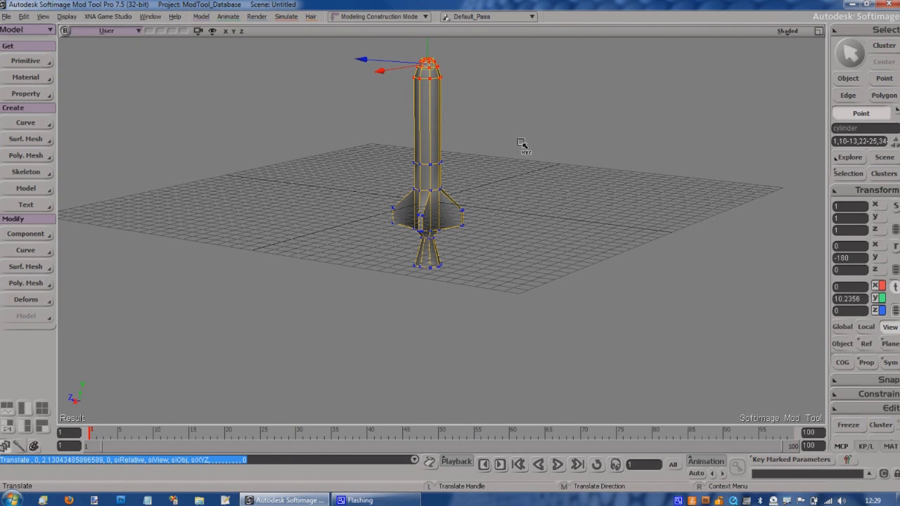
{"action": "key", "text": "space"}
{"action": "key", "text": "s"}
{"action": "right_click_drag", "start_coordinate": [507, 224], "coordinate": [533, 199]}
{"action": "key", "text": "t"}
{"action": "left_click_drag", "start_coordinate": [409, 255], "coordinate": [537, 283]}
{"action": "key", "text": "v"}
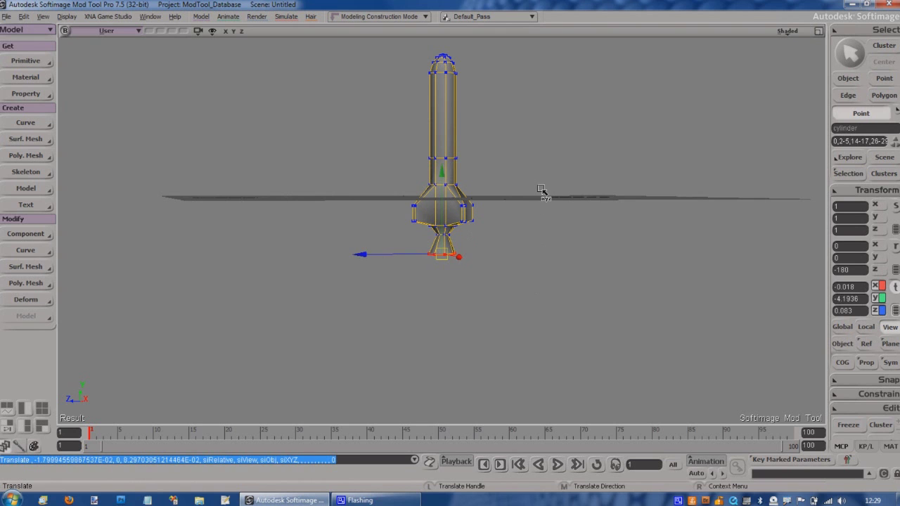
{"action": "key", "text": "ctrl+z"}
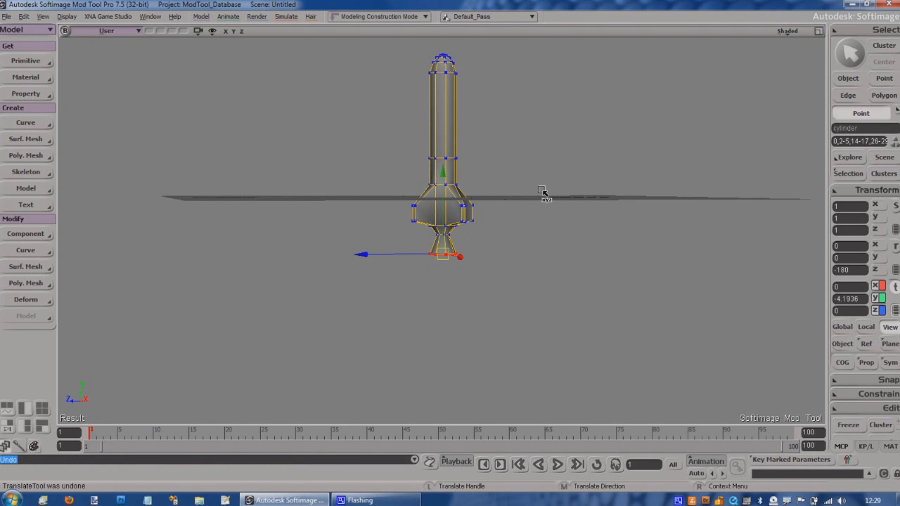
Step: Examine the rocket's fins, nozzle and lengthened body from several sides and from above
{"action": "key", "text": "space"}
{"action": "key", "text": "s"}
{"action": "right_click_drag", "start_coordinate": [575, 173], "coordinate": [428, 196]}
{"action": "middle_click_drag", "start_coordinate": [428, 196], "coordinate": [450, 187]}
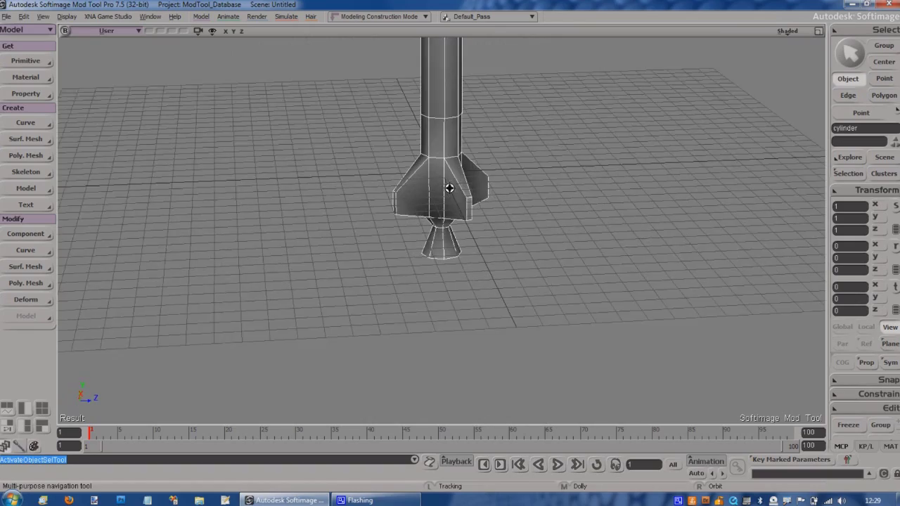
{"action": "right_click_drag", "start_coordinate": [450, 187], "coordinate": [476, 175]}
{"action": "middle_click_drag", "start_coordinate": [476, 175], "coordinate": [480, 221]}
{"action": "right_click_drag", "start_coordinate": [480, 220], "coordinate": [404, 246]}
{"action": "middle_click_drag", "start_coordinate": [403, 246], "coordinate": [482, 189]}
{"action": "right_click_drag", "start_coordinate": [482, 189], "coordinate": [486, 213]}
{"action": "middle_click_drag", "start_coordinate": [486, 213], "coordinate": [490, 213]}
{"action": "right_click_drag", "start_coordinate": [490, 213], "coordinate": [621, 233]}
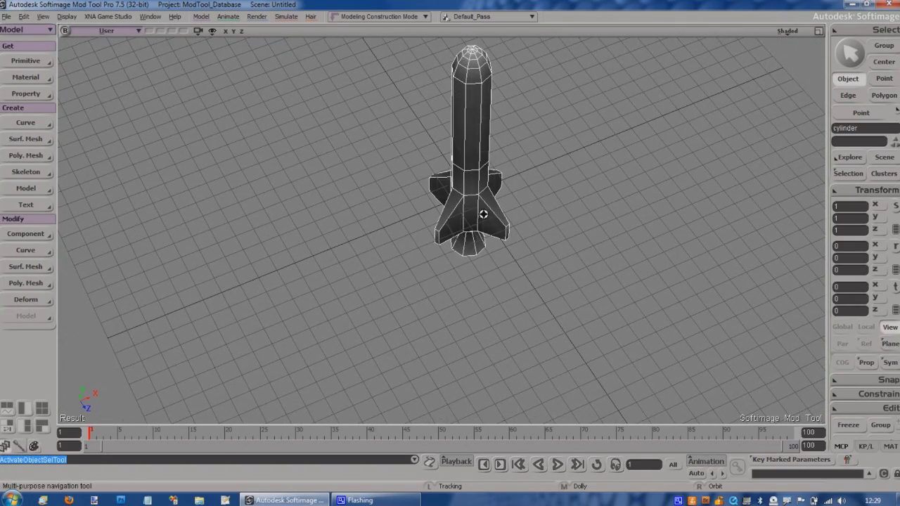
Step: Select the single body polygon directly above the space between two fins and frame it closely
{"action": "key", "text": "space"}
{"action": "key", "text": "u"}
{"action": "left_click", "coordinate": [471, 184]}
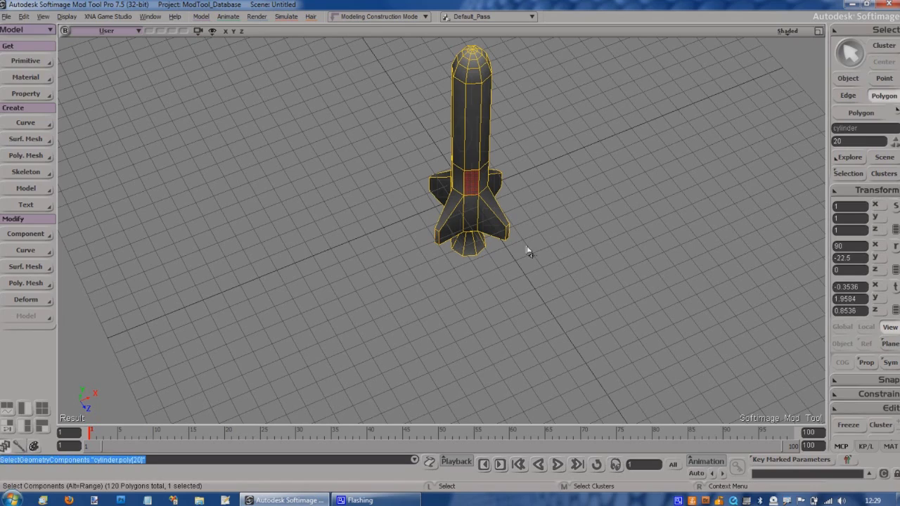
{"action": "key", "text": "s"}
{"action": "right_click_drag", "start_coordinate": [517, 256], "coordinate": [518, 215]}
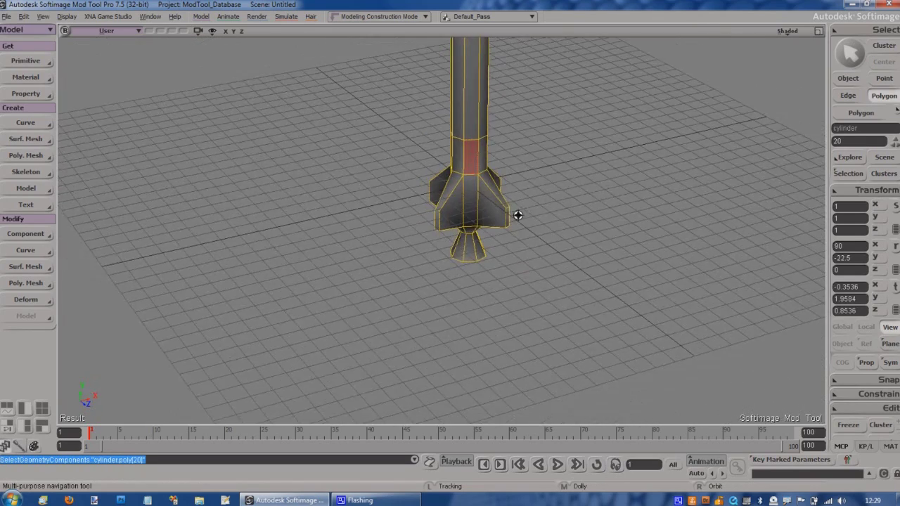
{"action": "middle_click_drag", "start_coordinate": [475, 171], "coordinate": [478, 168]}
{"action": "left_click_drag", "start_coordinate": [505, 145], "coordinate": [494, 225]}
{"action": "middle_click_drag", "start_coordinate": [494, 225], "coordinate": [499, 223]}
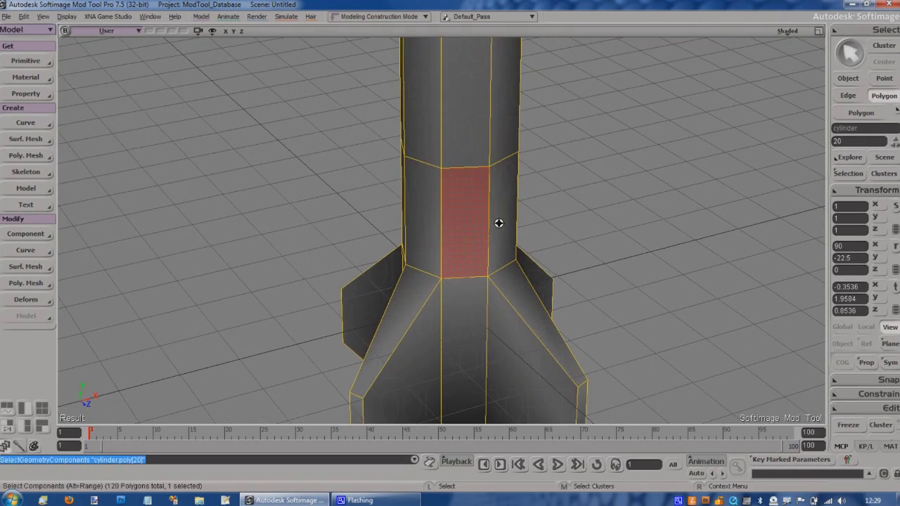
{"action": "key", "text": "f"}
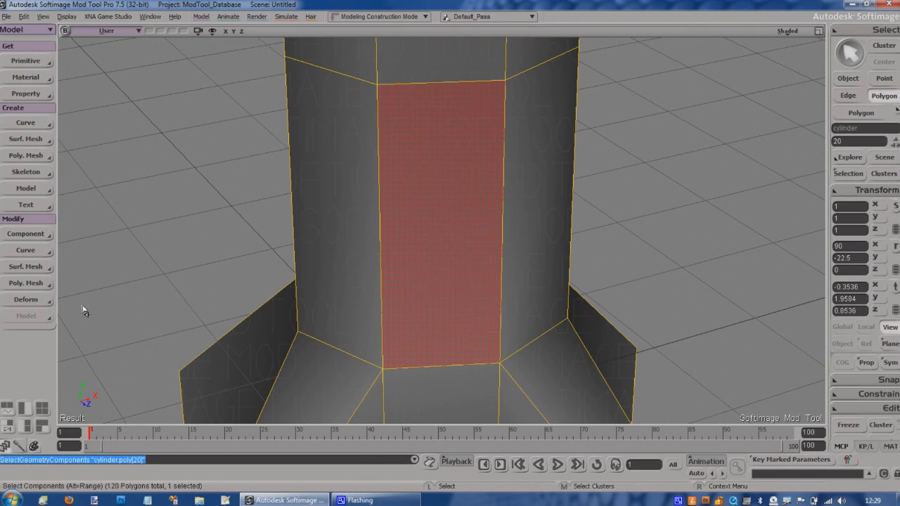
Step: Duplicate the selected body polygon in place and bevel it with a distance of 0.692
{"action": "key", "text": "shift"}
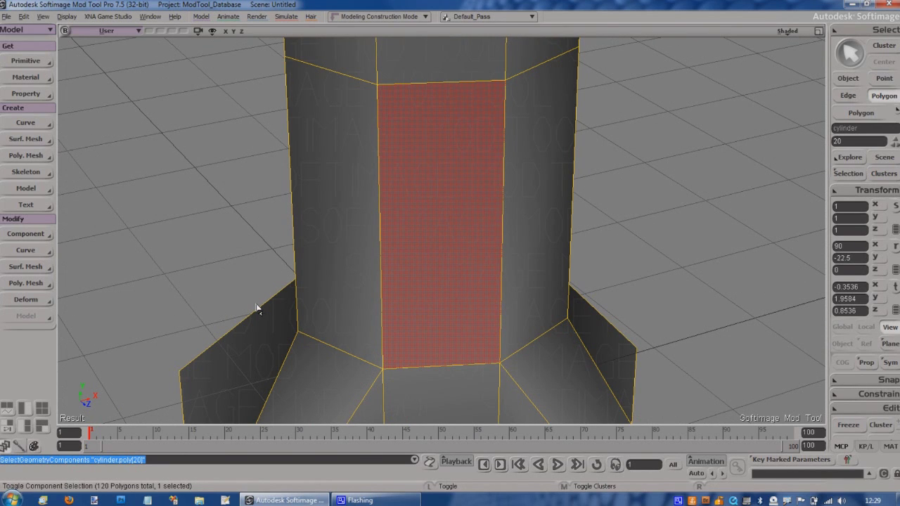
{"action": "key", "text": "ctrl+d"}
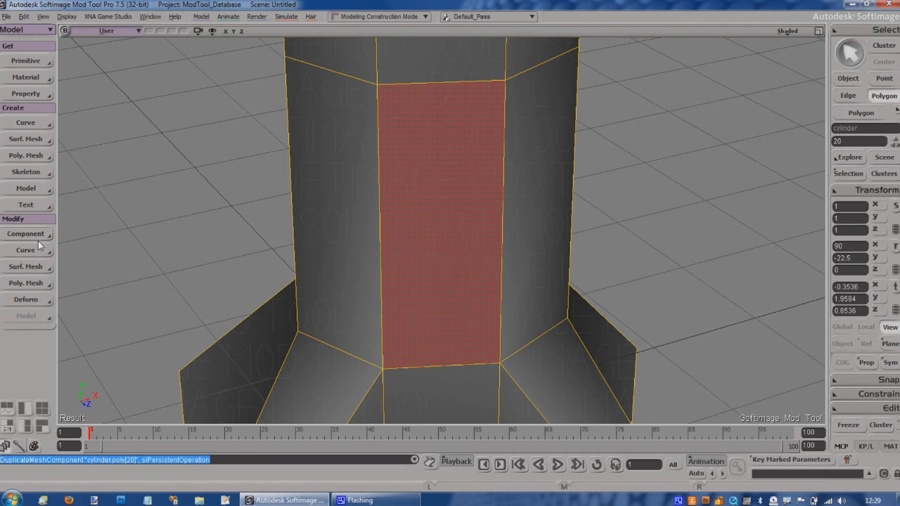
{"action": "left_click", "coordinate": [33, 284]}
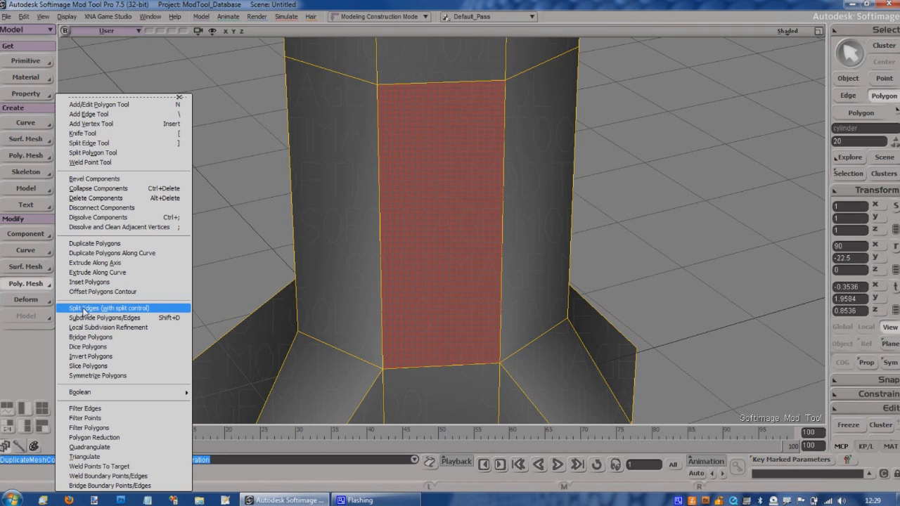
{"action": "left_click", "coordinate": [95, 180]}
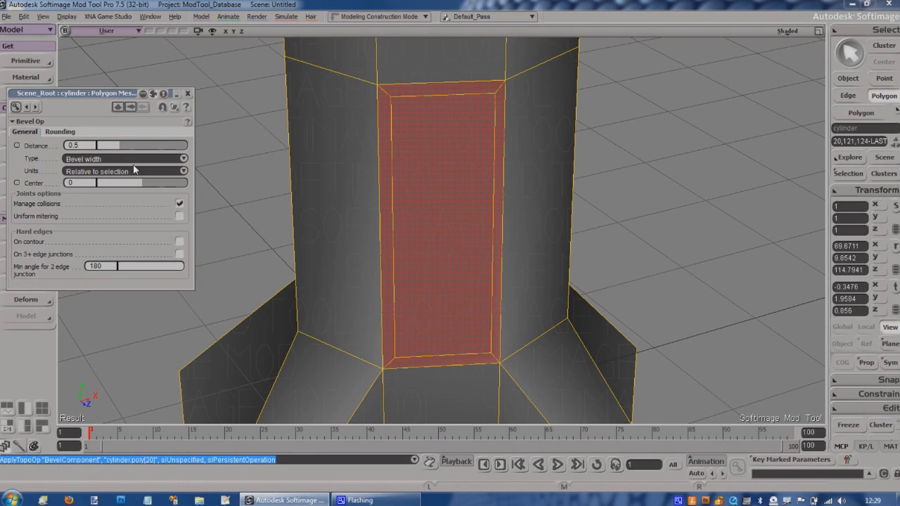
{"action": "mouse_move", "coordinate": [120, 152]}
{"action": "left_mouse_down"}
{"action": "mouse_move", "coordinate": [144, 152]}
{"action": "mouse_move", "coordinate": [129, 149]}
{"action": "left_mouse_up"}
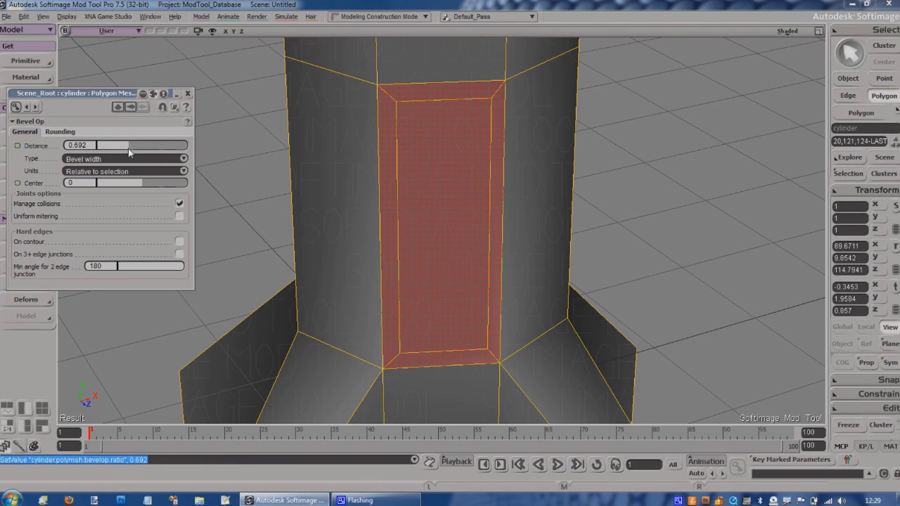
{"action": "left_click", "coordinate": [188, 93]}
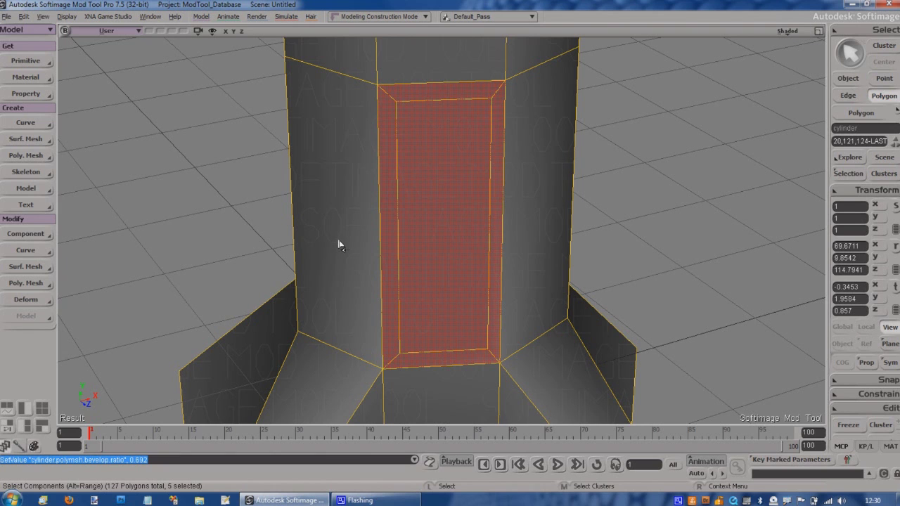
Step: Select only the inner polygon of the bevelled panel and push it inward about 0.12 units along its local Y axis
{"action": "key", "text": "u"}
{"action": "left_click", "coordinate": [431, 97]}
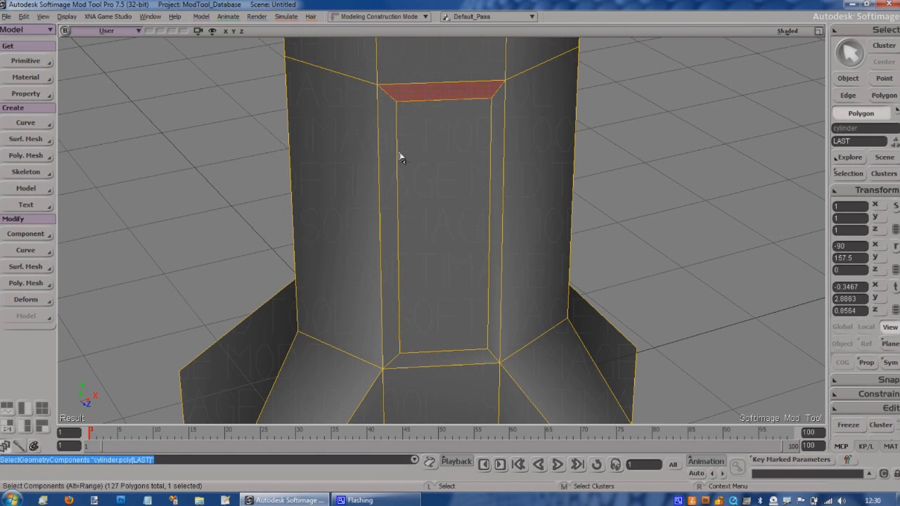
{"action": "left_click", "coordinate": [390, 153]}
{"action": "left_click", "coordinate": [427, 194]}
{"action": "key", "text": "s"}
{"action": "right_click_drag", "start_coordinate": [433, 285], "coordinate": [460, 173]}
{"action": "key", "text": "v"}
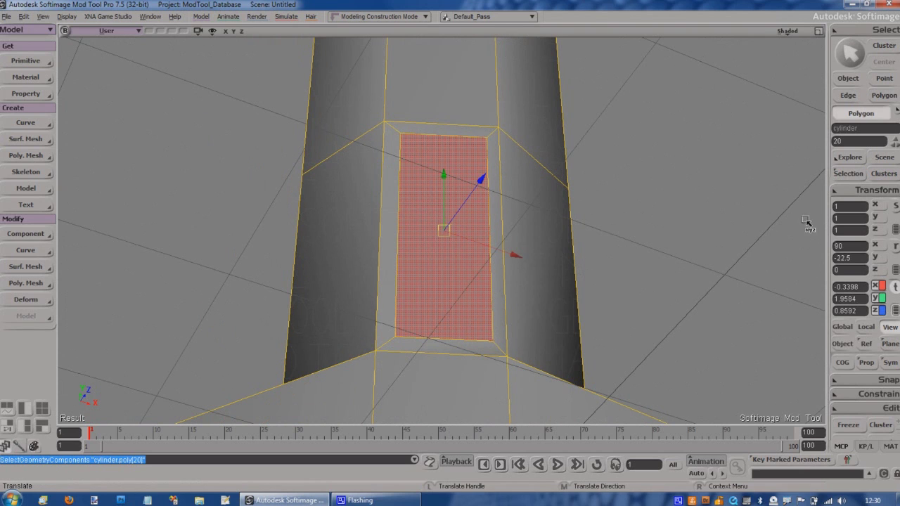
{"action": "left_click", "coordinate": [865, 327]}
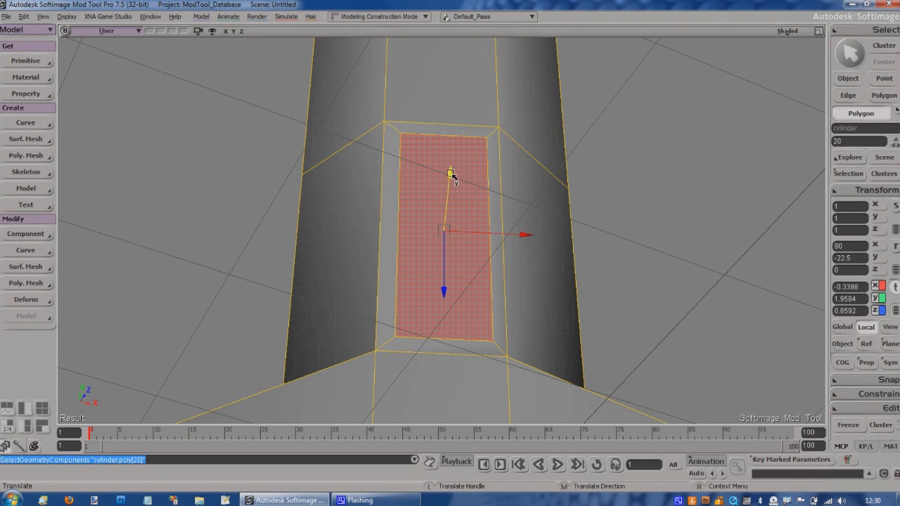
{"action": "left_click_drag", "start_coordinate": [450, 174], "coordinate": [452, 183]}
Step: Return to object selection, deselect the rocket and hide the viewport grid
{"action": "key", "text": "s"}
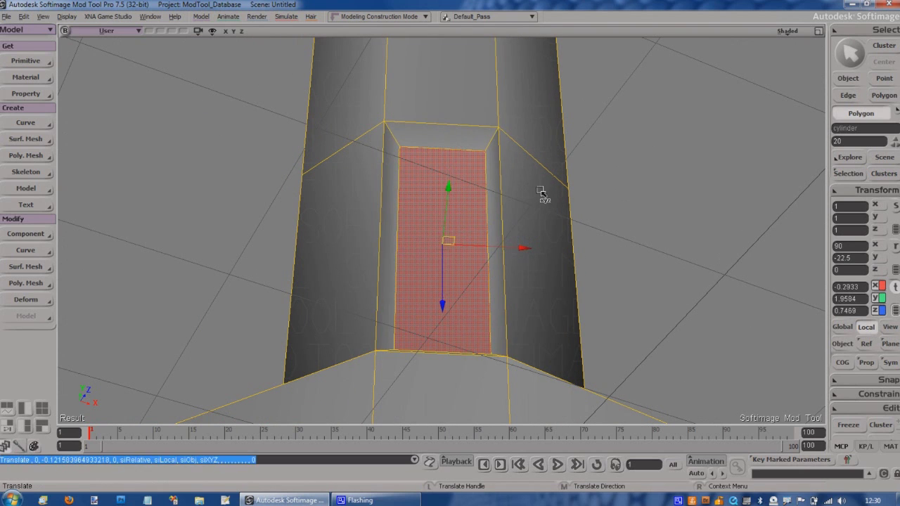
{"action": "right_click_drag", "start_coordinate": [542, 194], "coordinate": [573, 237]}
{"action": "middle_click_drag", "start_coordinate": [573, 238], "coordinate": [593, 234]}
{"action": "right_click_drag", "start_coordinate": [592, 233], "coordinate": [592, 171]}
{"action": "middle_click_drag", "start_coordinate": [592, 172], "coordinate": [593, 190]}
{"action": "key", "text": "space"}
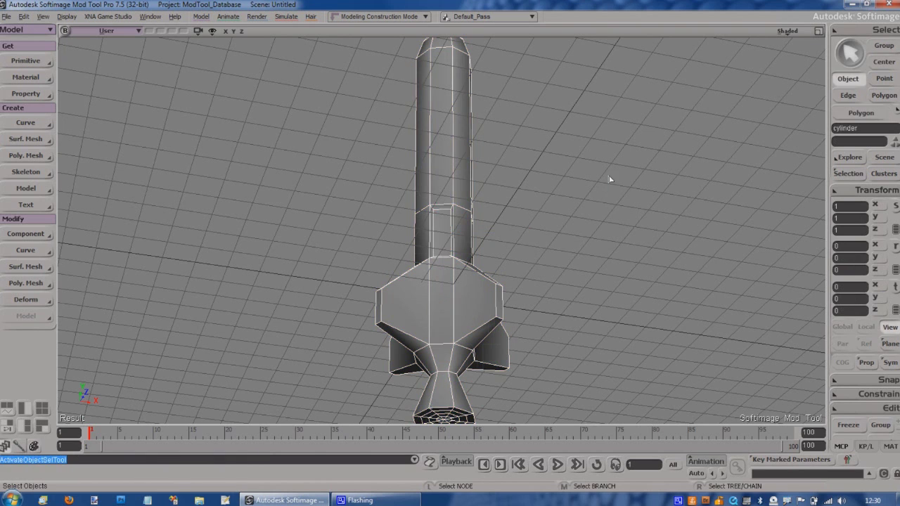
{"action": "left_click", "coordinate": [612, 200]}
{"action": "right_click_drag", "start_coordinate": [587, 170], "coordinate": [539, 260]}
{"action": "key", "text": "g"}
{"action": "scroll", "coordinate": [574, 209], "scroll_direction": "down", "scroll_amount": 2}
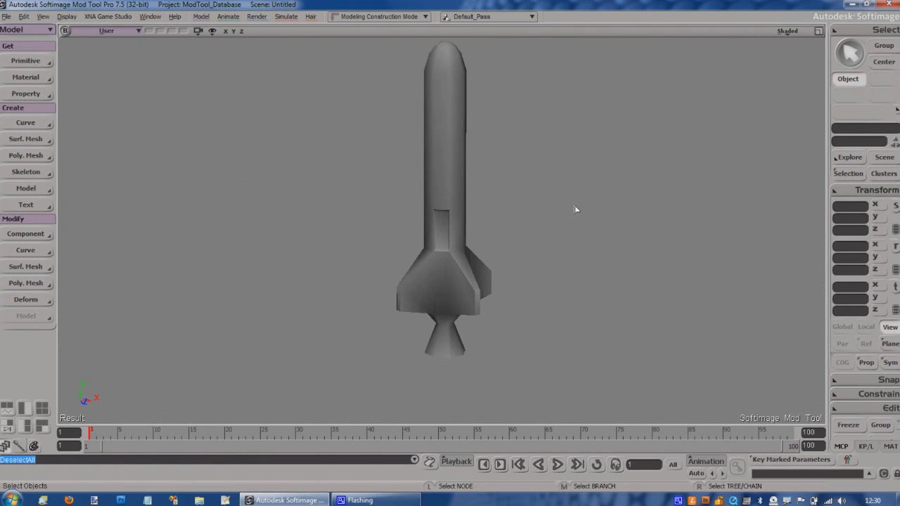
Step: Examine the shaded rocket and its recessed panel from other angles, up close and as a whole
{"action": "key", "text": "s"}
{"action": "right_click_drag", "start_coordinate": [598, 227], "coordinate": [298, 222]}
{"action": "scroll", "coordinate": [301, 214], "scroll_direction": "up", "scroll_amount": 3}
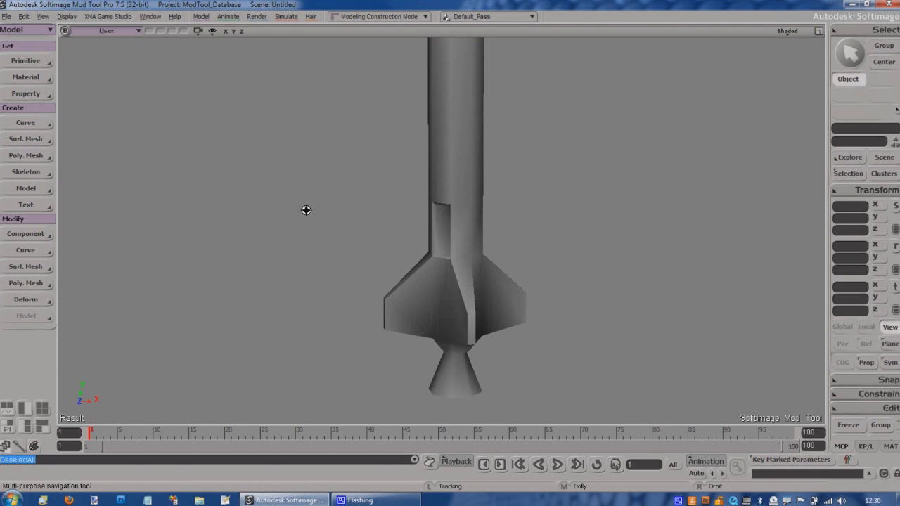
{"action": "scroll", "coordinate": [307, 210], "scroll_direction": "down", "scroll_amount": 2}
{"action": "left_click_drag", "start_coordinate": [329, 207], "coordinate": [307, 229]}
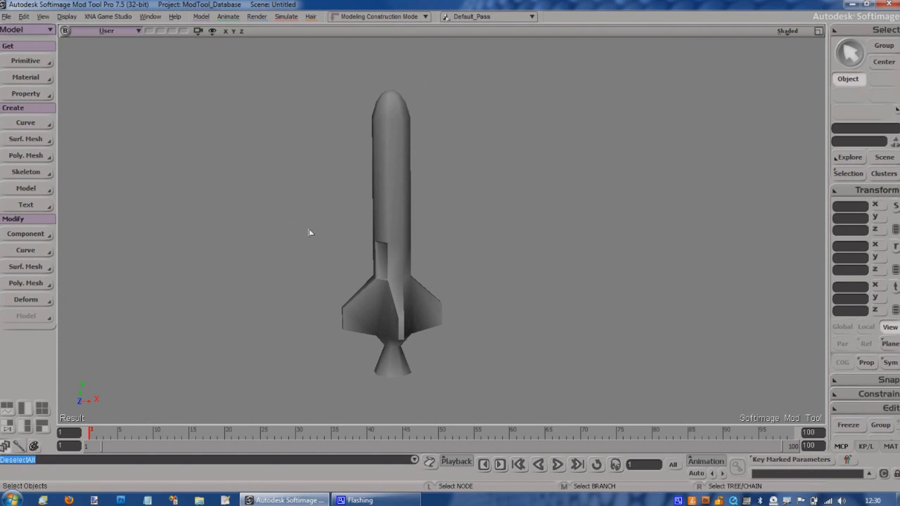